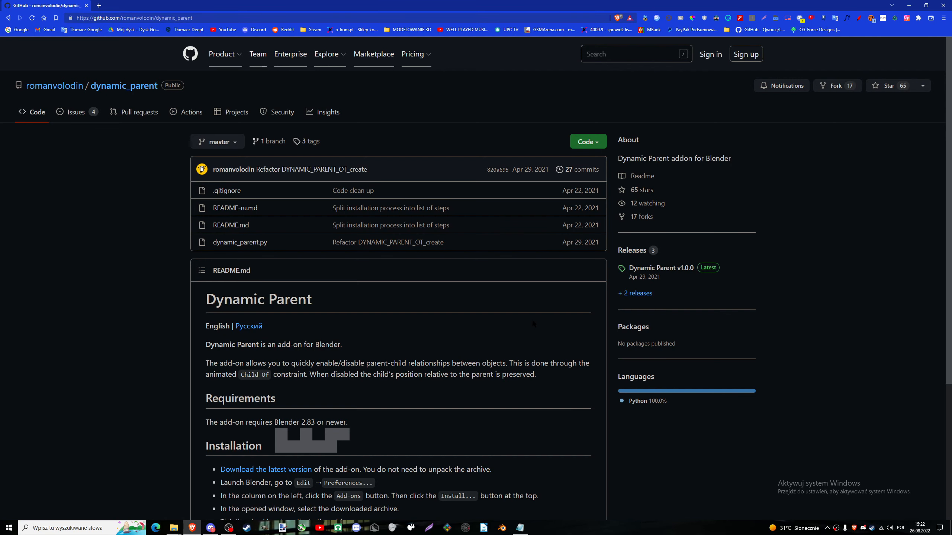
Read the requirements, installation and usage sections of the Dynamic Parent README.
scroll(419, 329, "down", 1)
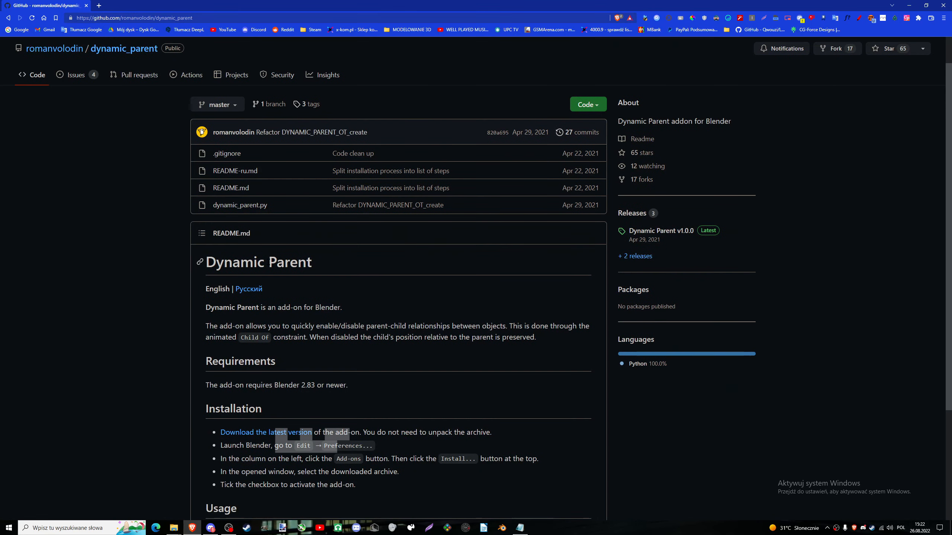
scroll(256, 303, "down", 1)
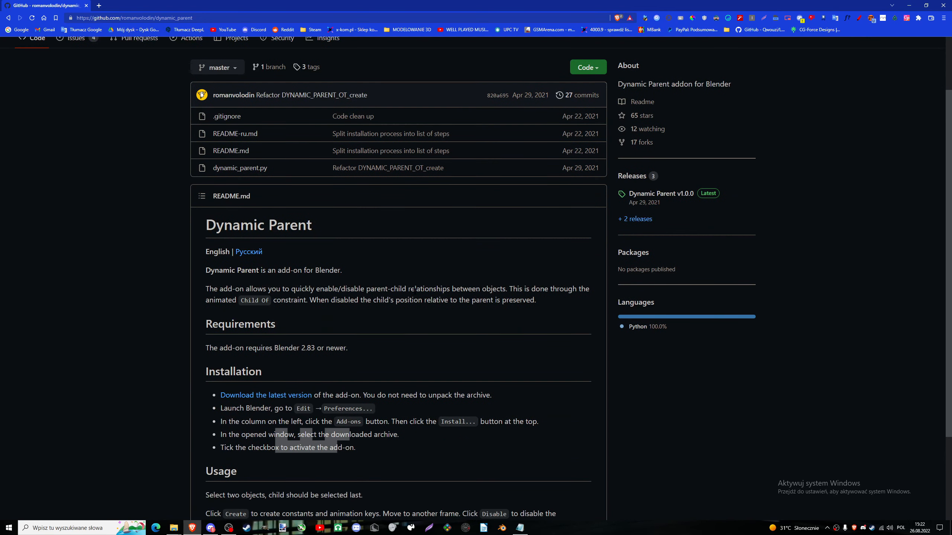
scroll(205, 314, "down", 1)
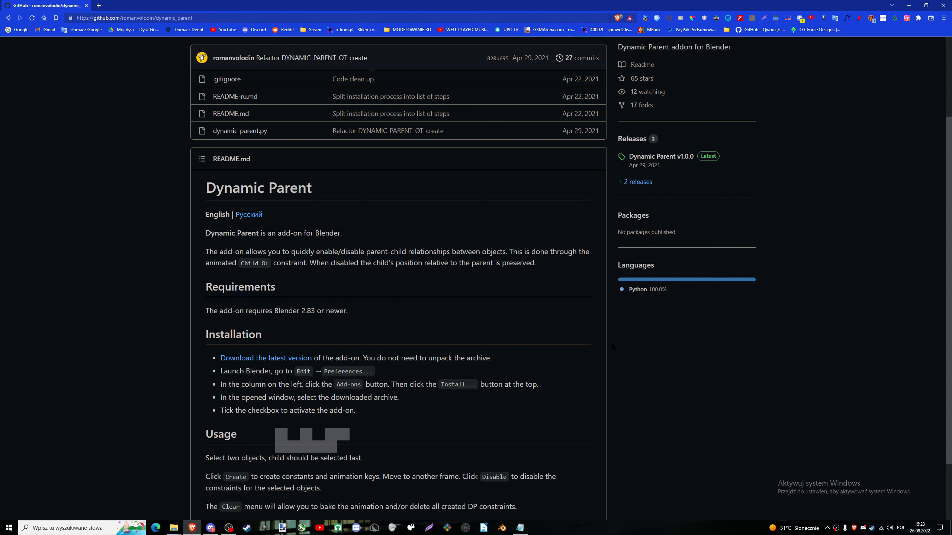
scroll(607, 347, "down", 2)
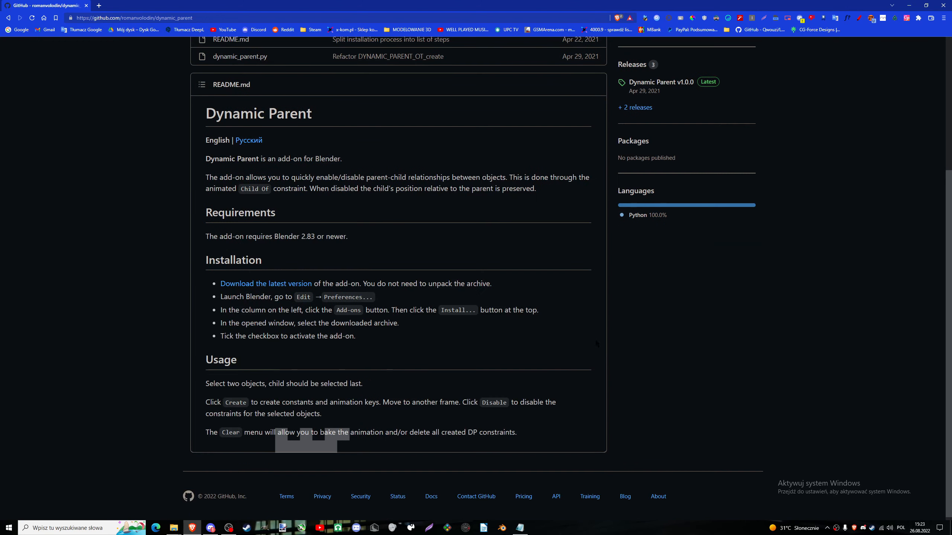
scroll(614, 346, "up", 5)
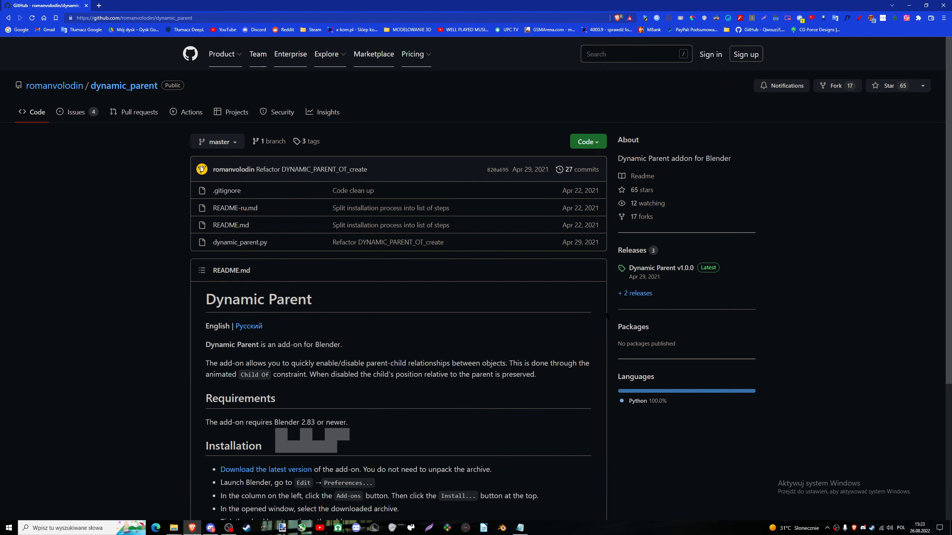
Open the repository's releases page and look through the available Dynamic Parent versions.
left_click(632, 251)
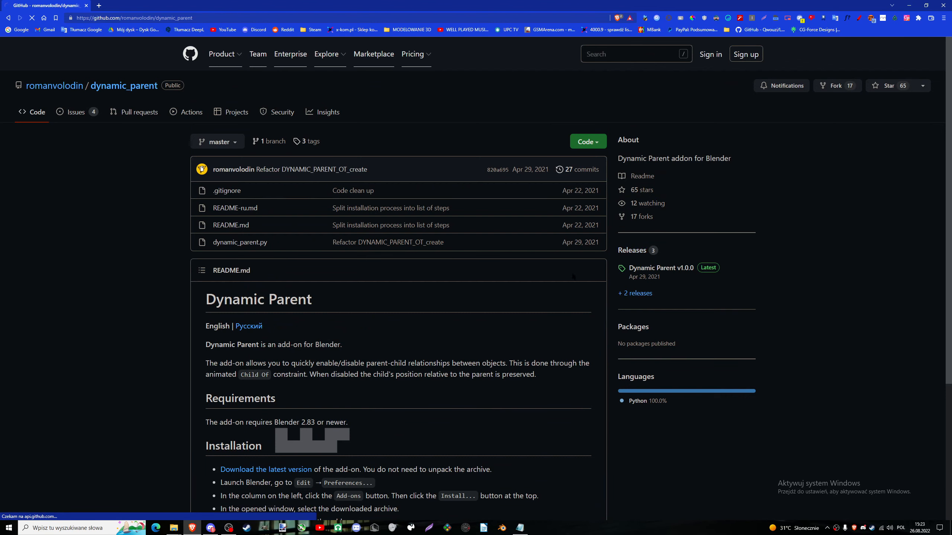
scroll(432, 255, "down", 4)
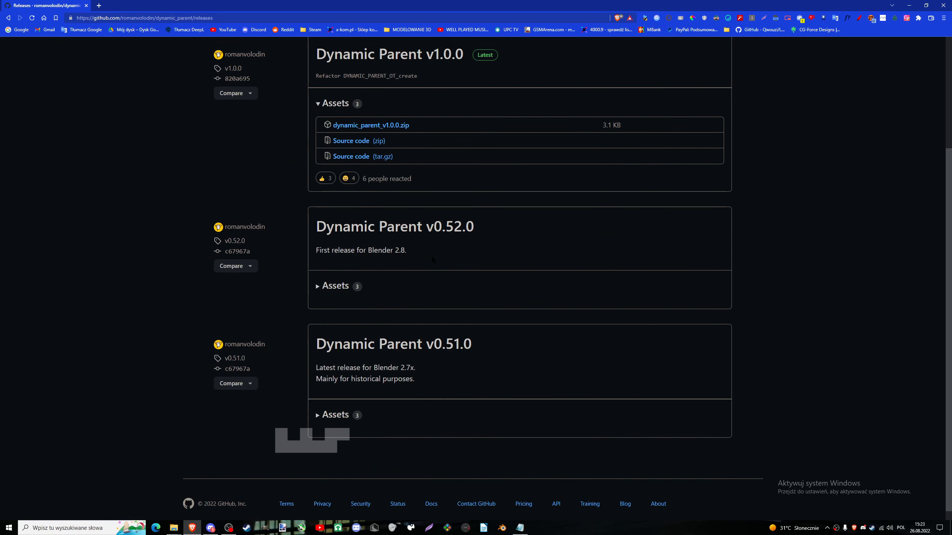
scroll(432, 261, "up", 4)
scroll(432, 262, "down", 4)
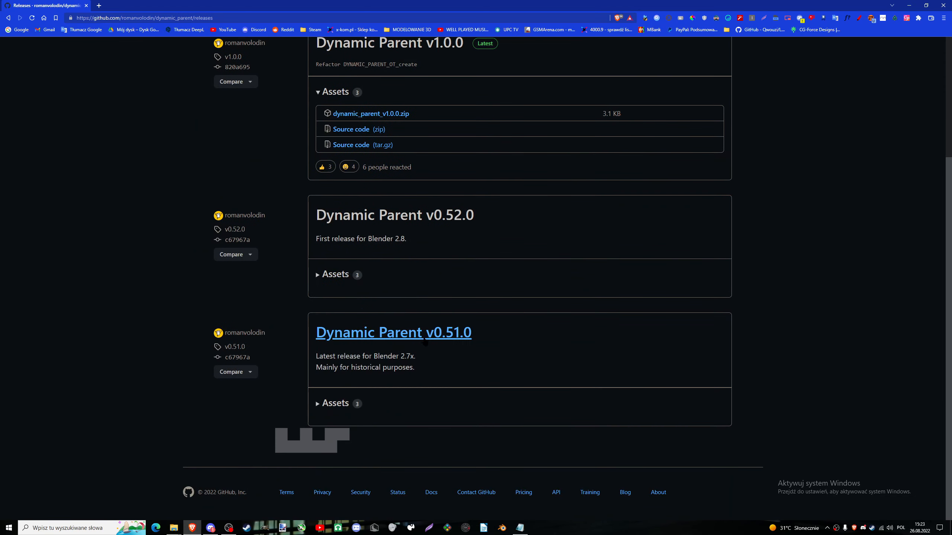
scroll(435, 285, "up", 3)
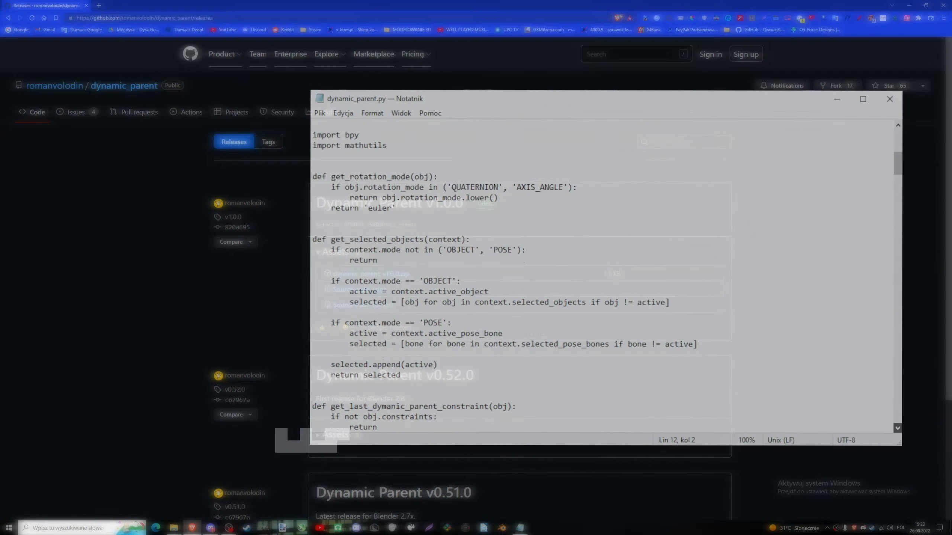
Read through the code of the dynamic_parent.py script in Notepad.
scroll(601, 275, "down", 20)
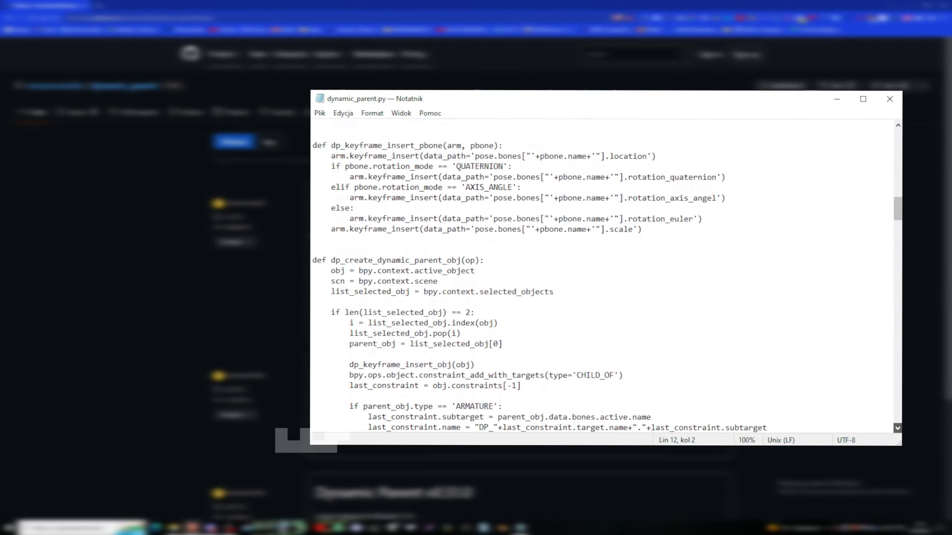
scroll(601, 275, "down", 15)
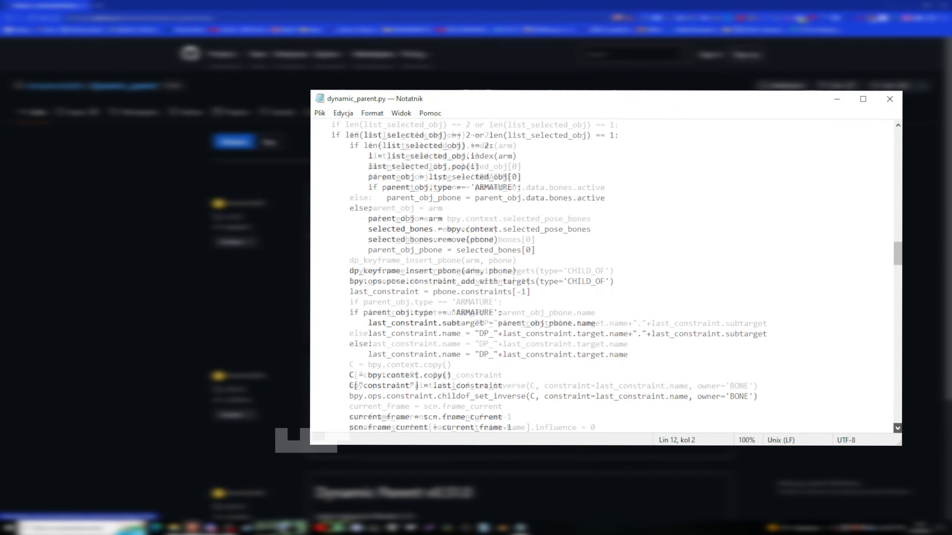
scroll(602, 275, "down", 19)
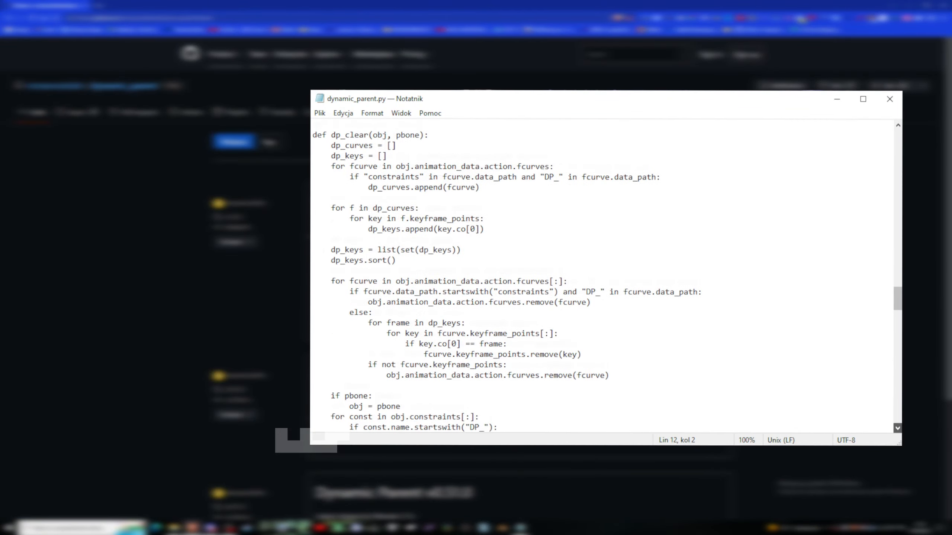
scroll(601, 275, "down", 20)
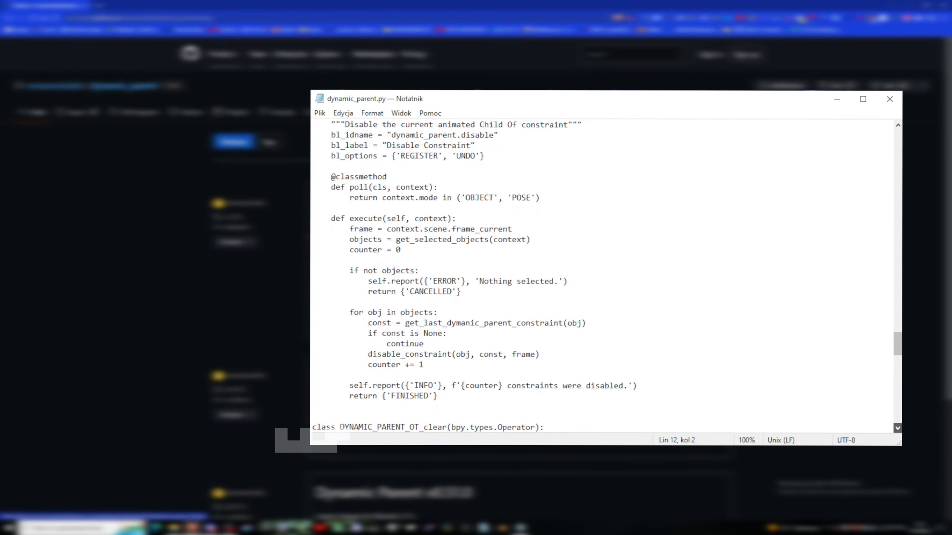
scroll(601, 275, "down", 20)
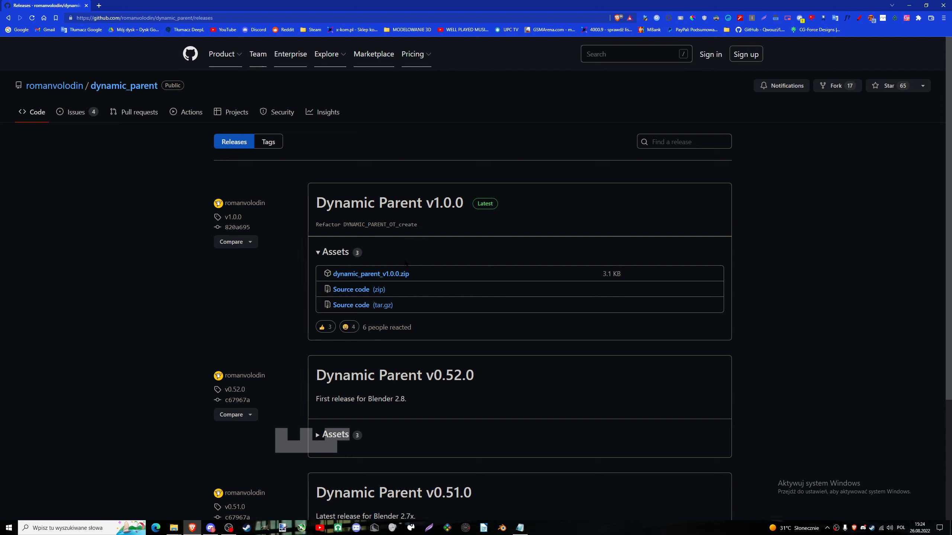
Download dynamic_parent_v1.0.0.zip from the v1.0.0 release and launch Blender.
left_click(373, 274)
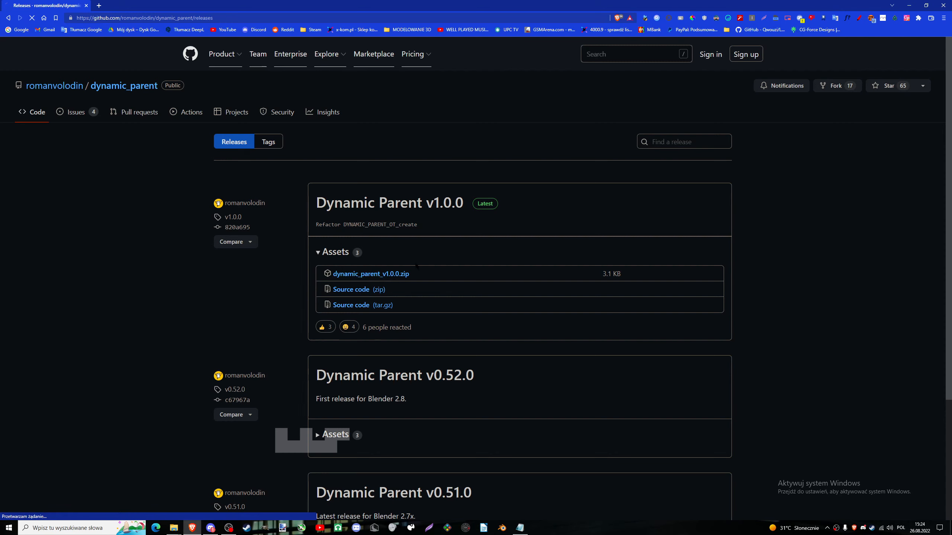
key("Return")
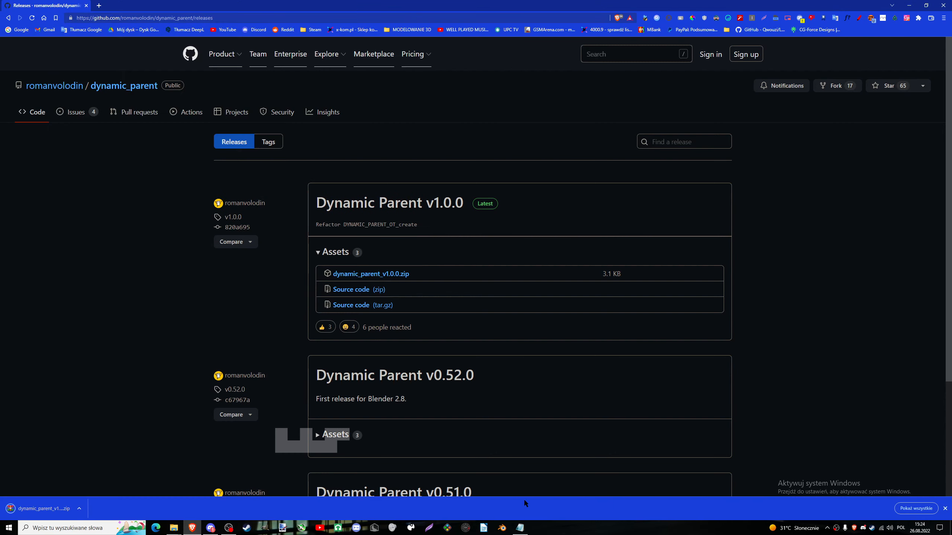
left_click(502, 528)
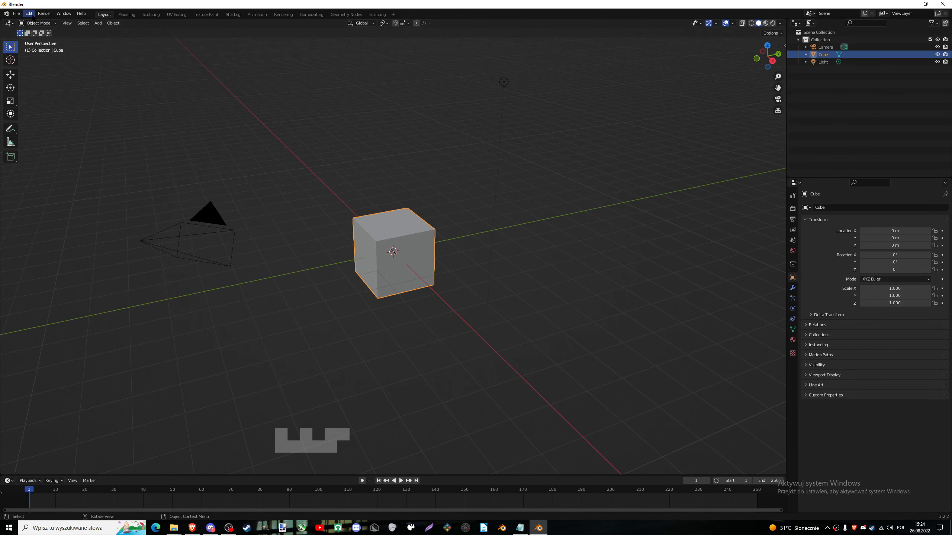
Install the add-on from dynamic_parent_v1.0.0.zip in the Downloads folder through Blender's preferences.
left_click(29, 14)
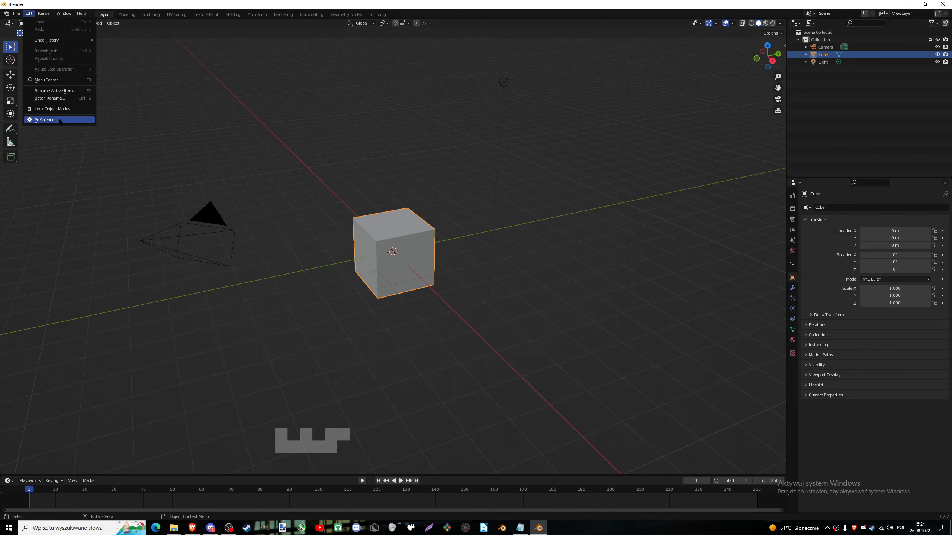
left_click(47, 120)
left_click_drag(106, 18, 483, 157)
left_click(564, 166)
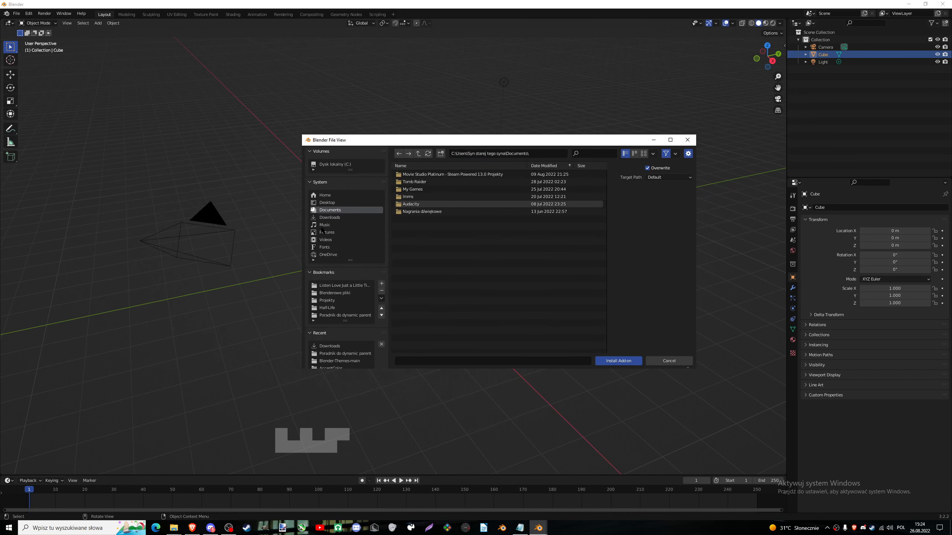
left_click(329, 218)
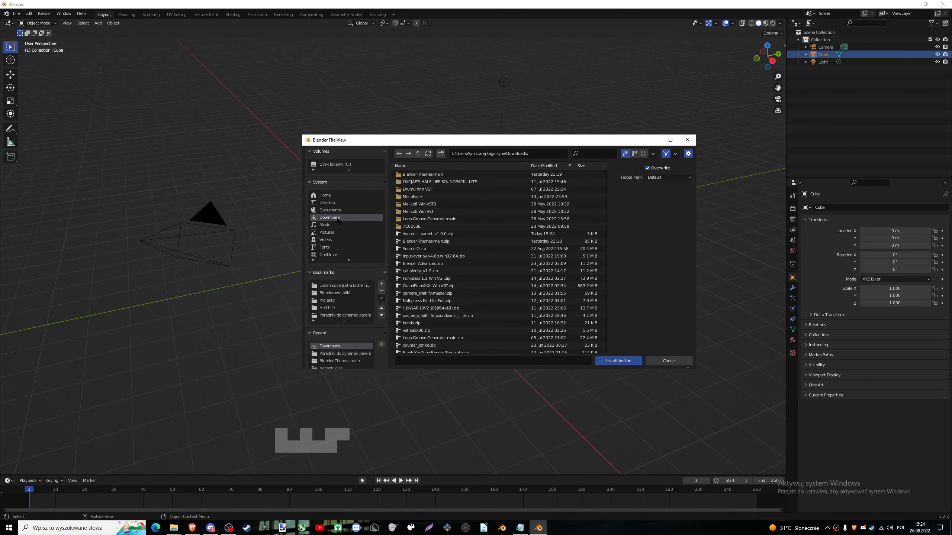
left_click(436, 234)
left_click(618, 362)
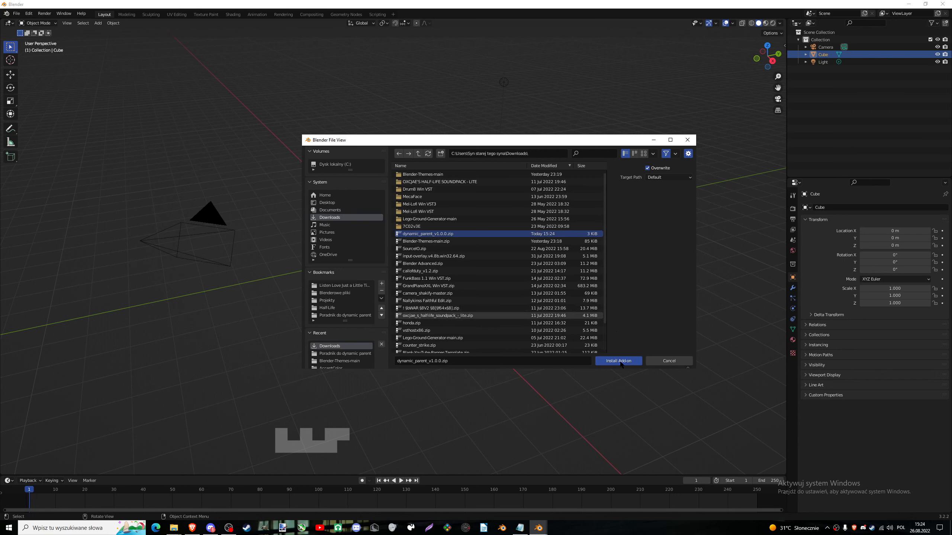
Enable the Animation: Dynamic Parent add-on, save the preferences and close them.
left_click(451, 187)
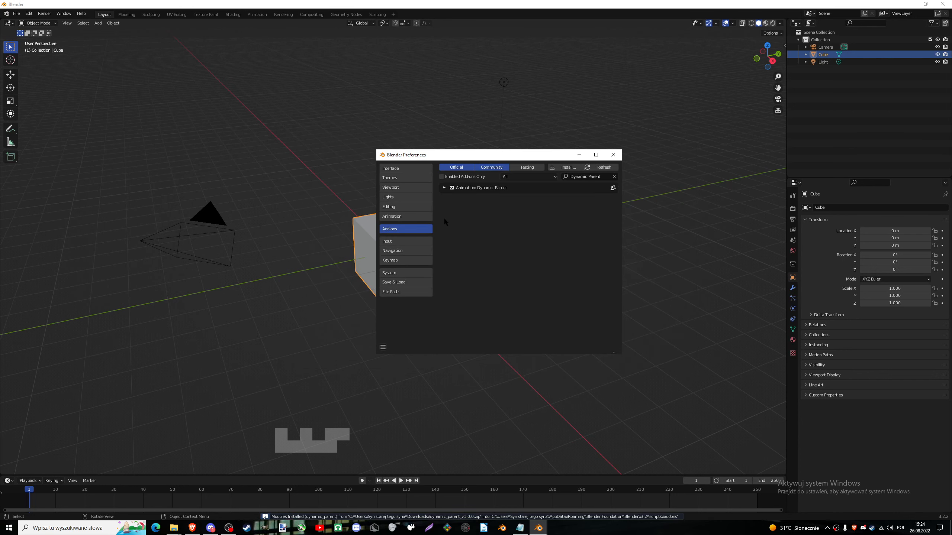
left_click(383, 346)
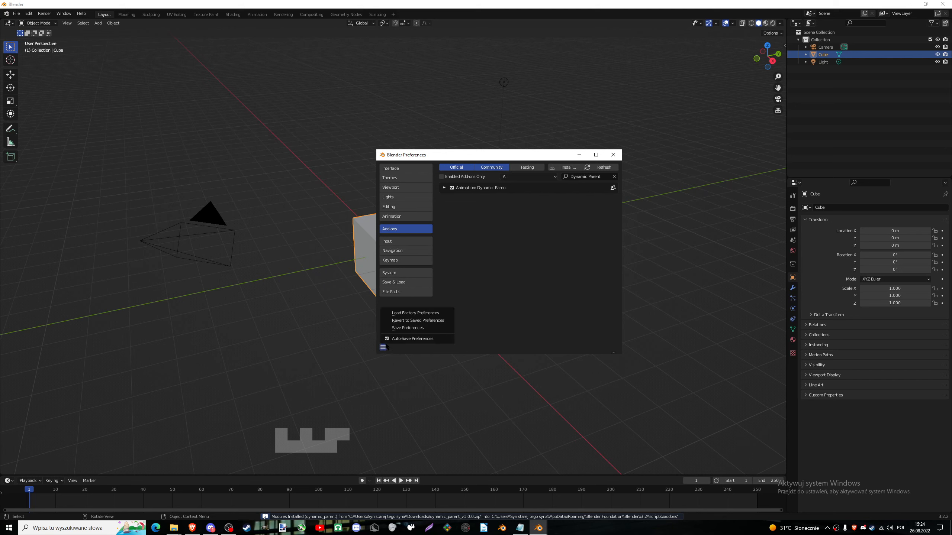
left_click(409, 329)
left_click(613, 155)
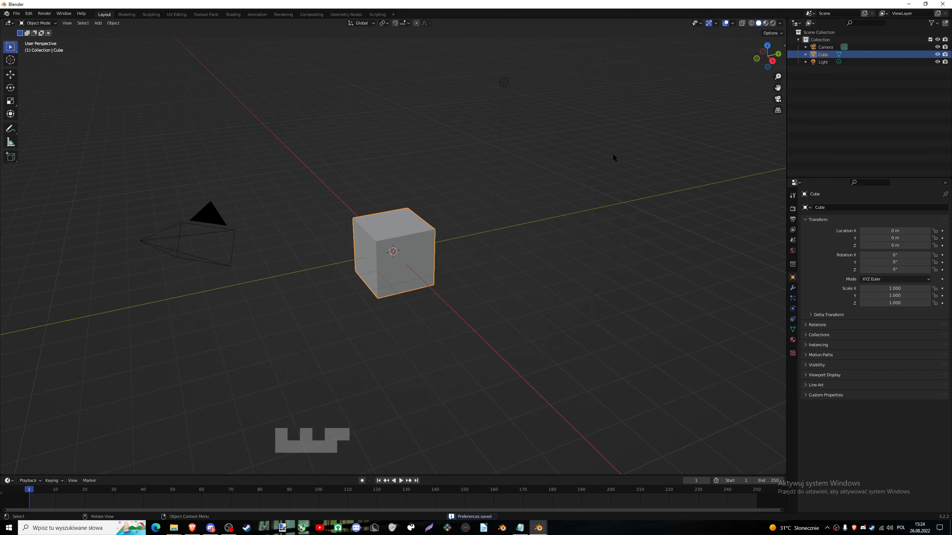
Deselect the cube and check the Dynamic Parent add-on's controls in the 3D viewport sidebar.
left_click(637, 193)
key("n")
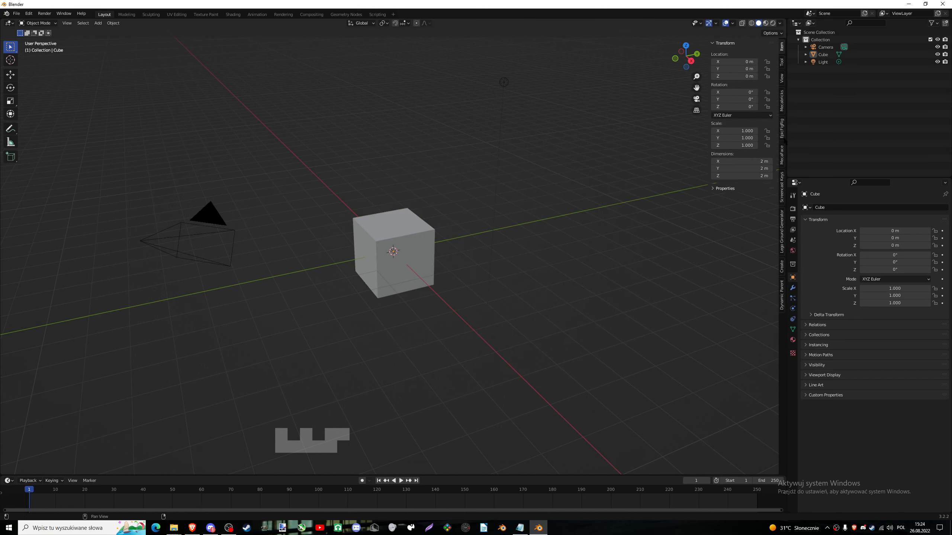
left_click(782, 295)
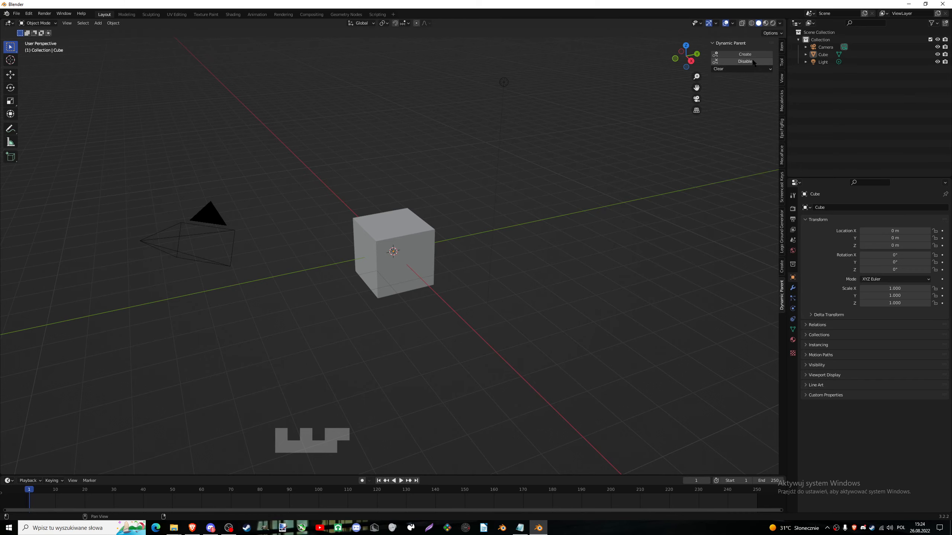
key("n")
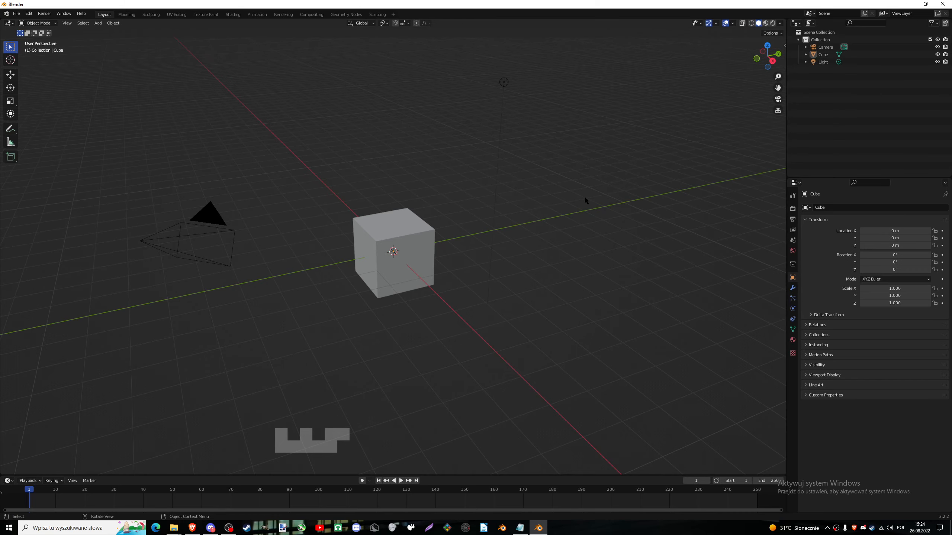
middle_click_drag(584, 195, 574, 194)
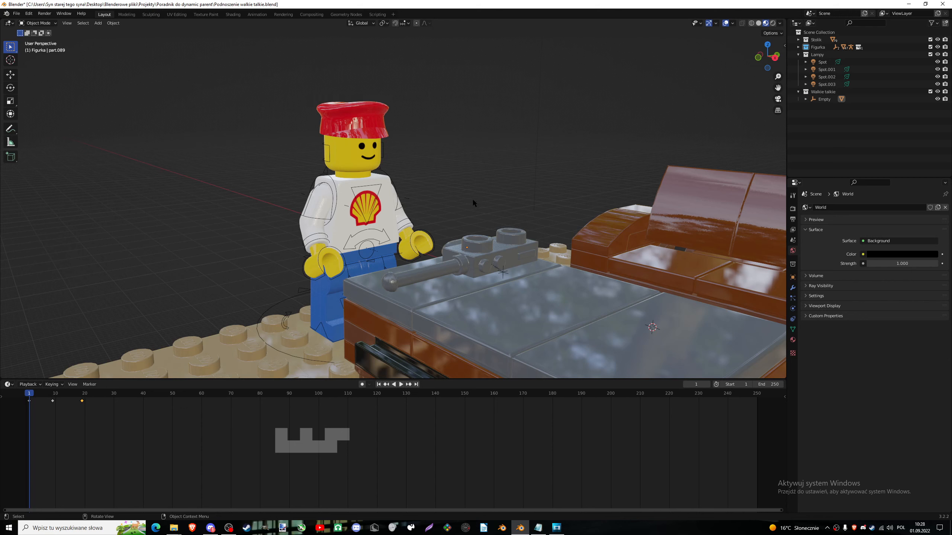
Play the minifigure animation to review the reach towards the walkie-talkie, and stop it.
key("space")
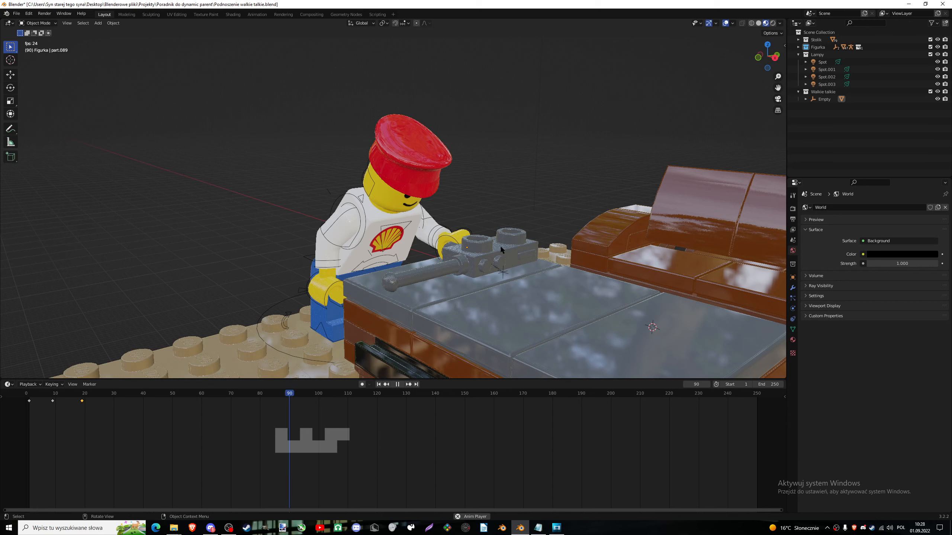
key("space")
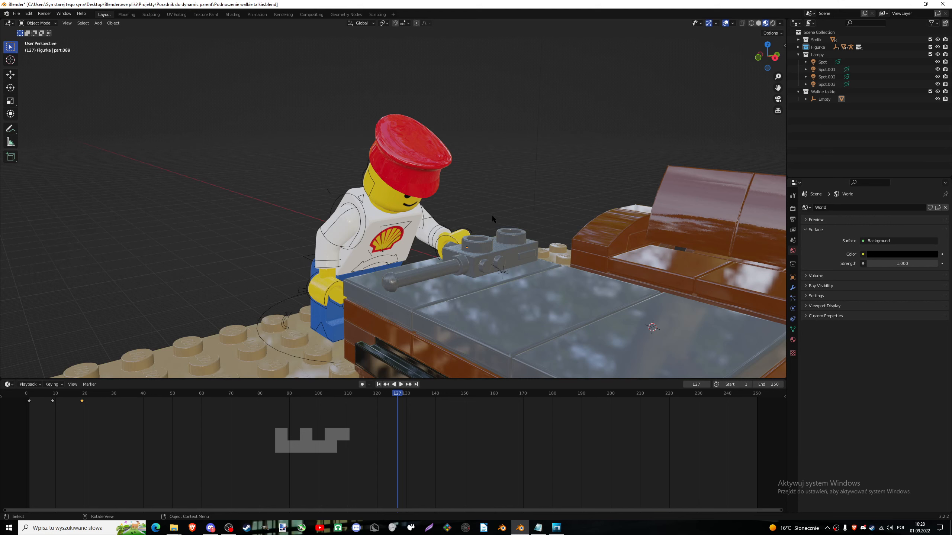
Try to rotate the minifigure rig's left arm in Pose Mode, and return to Object Mode with nothing selected.
left_click(352, 197)
key("ctrl+Tab")
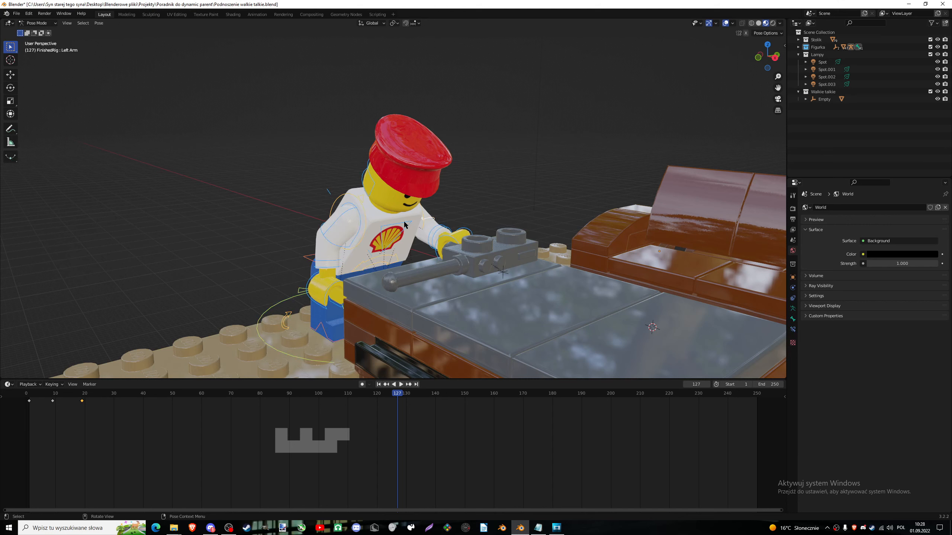
key("r")
left_click(486, 182)
key("ctrl+Tab")
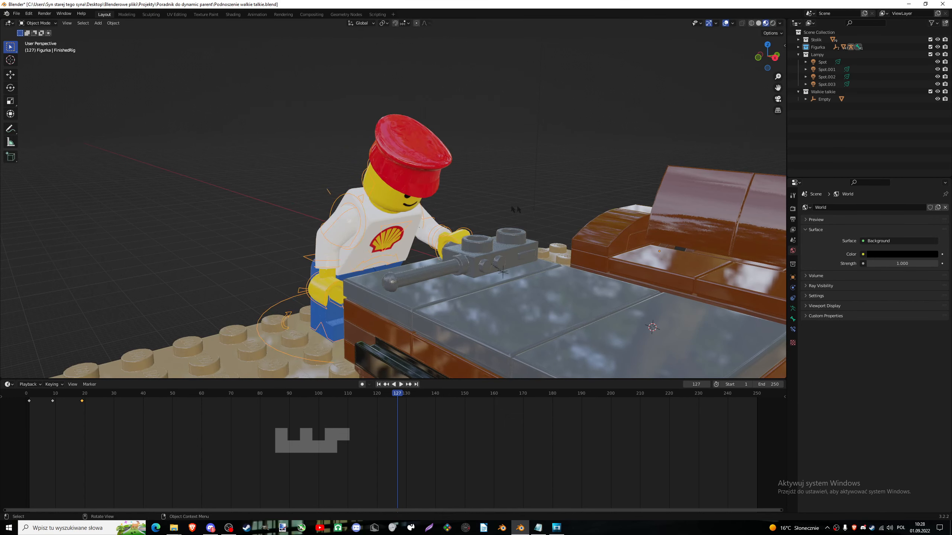
left_click(485, 205)
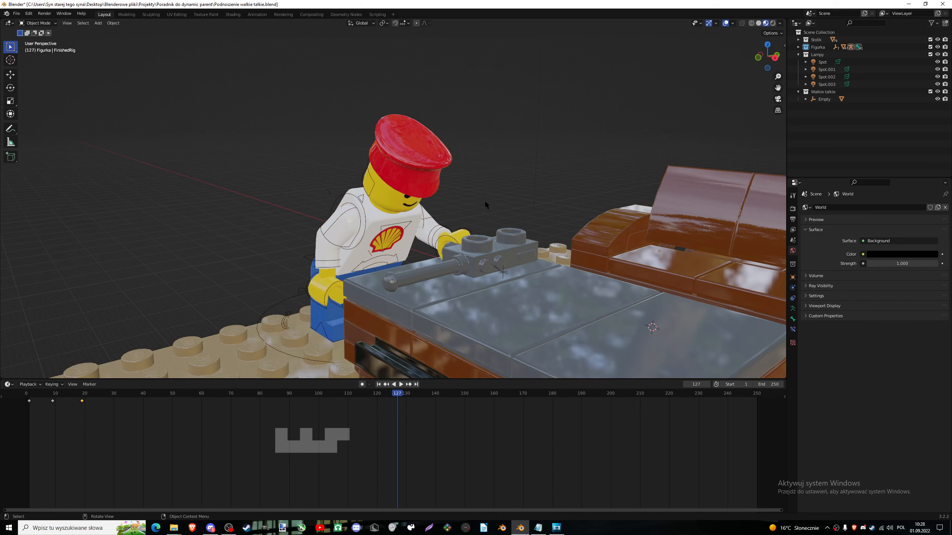
Play the minifigure's reach animation from frame 1 to review it, and stop the playback.
key("shift+Left")
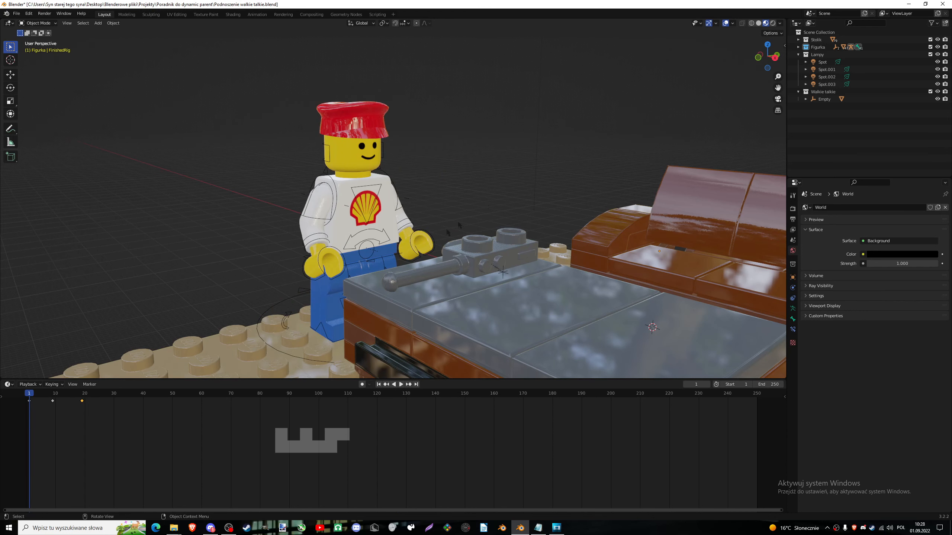
key("space")
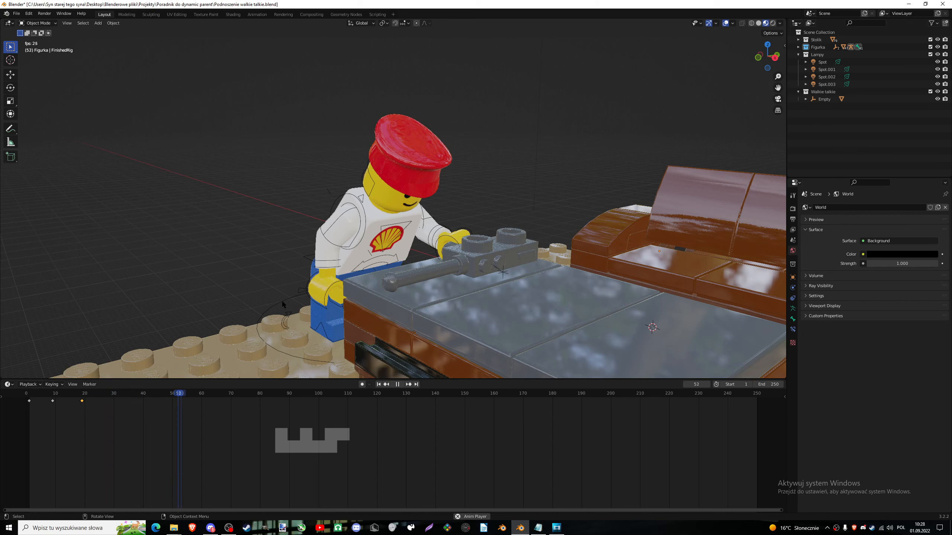
key("space")
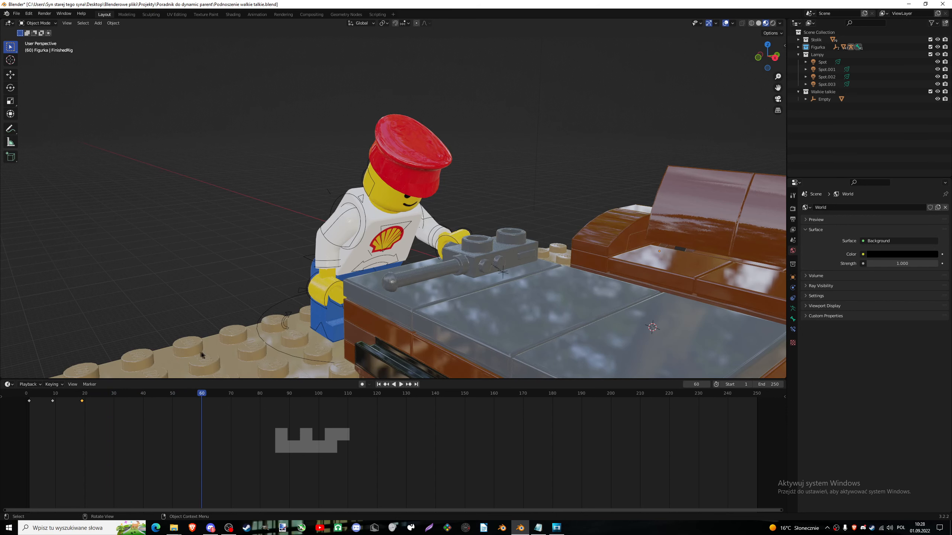
At frame 19, select the minifigure's left hand and add the walkie-talkie to the selection as the active object.
left_click(82, 397)
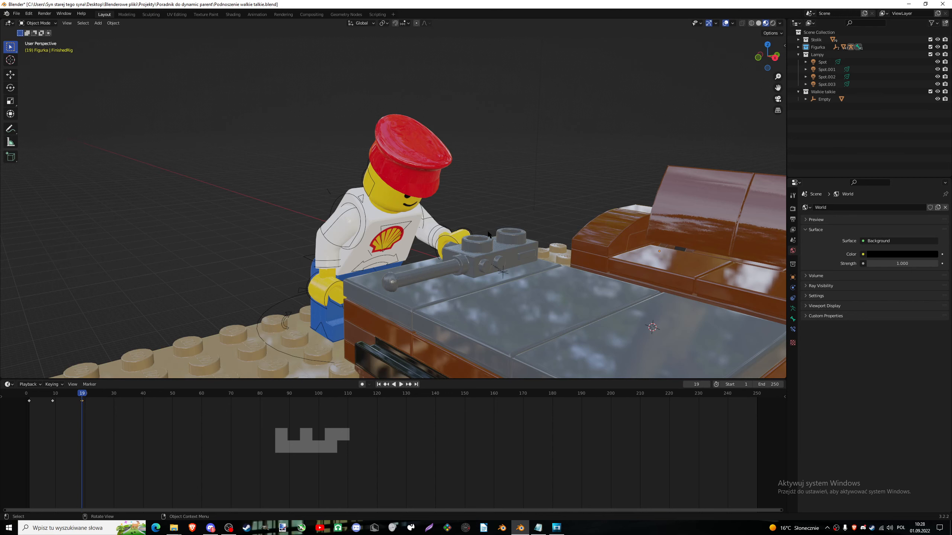
left_click(453, 244)
scroll(464, 233, "up", 3)
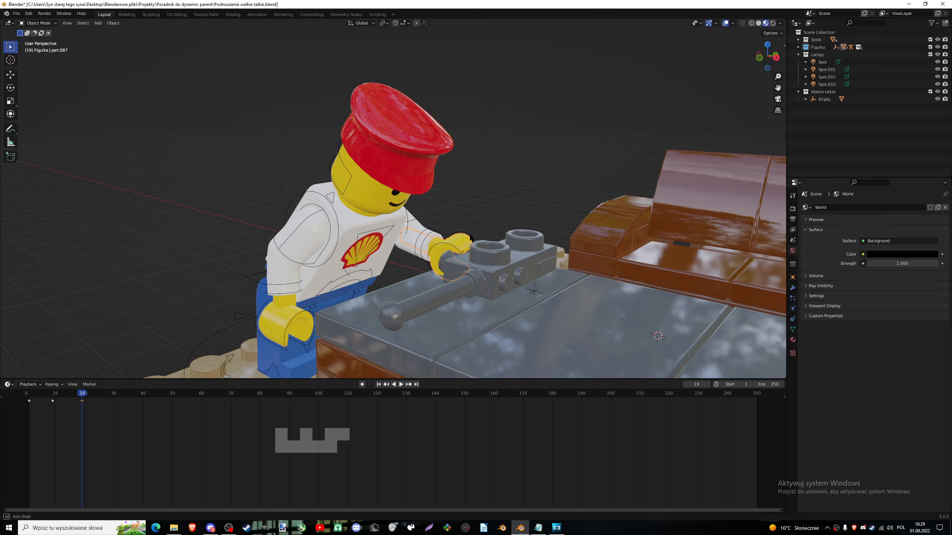
scroll(470, 238, "up", 2)
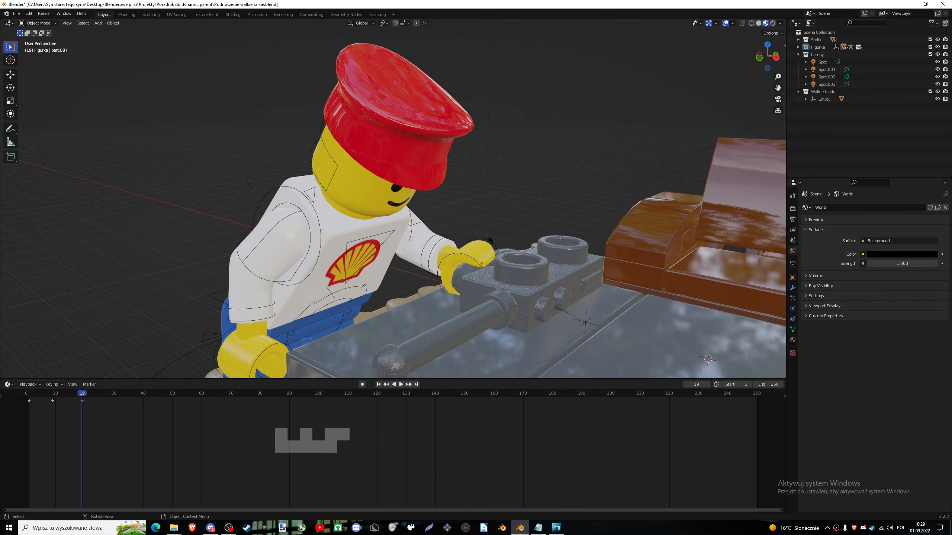
middle_click_drag(511, 219, 515, 222)
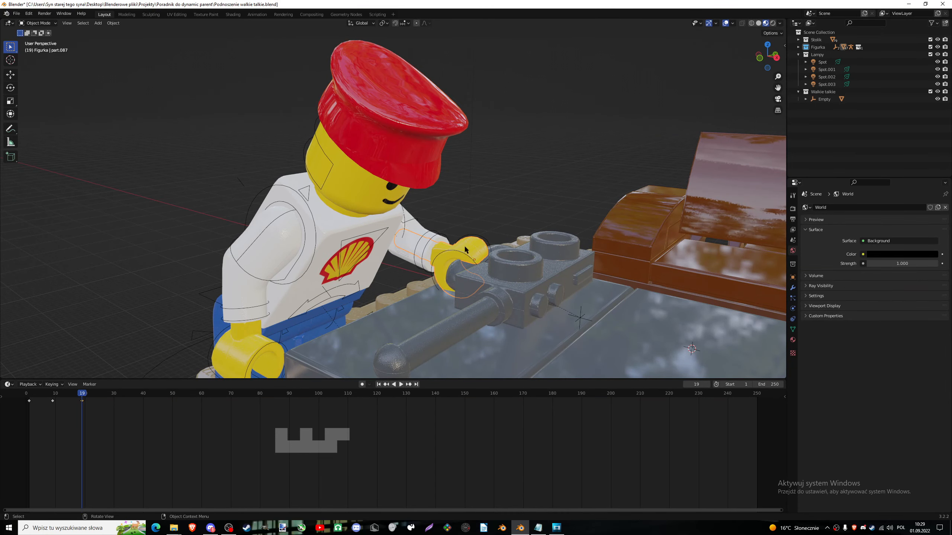
middle_click_drag(465, 247, 461, 238)
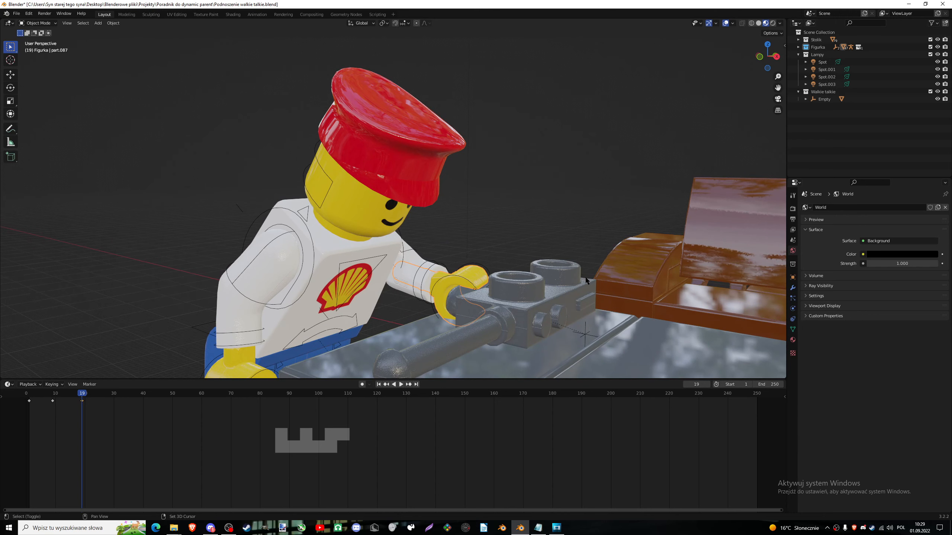
left_click(552, 264, "shift")
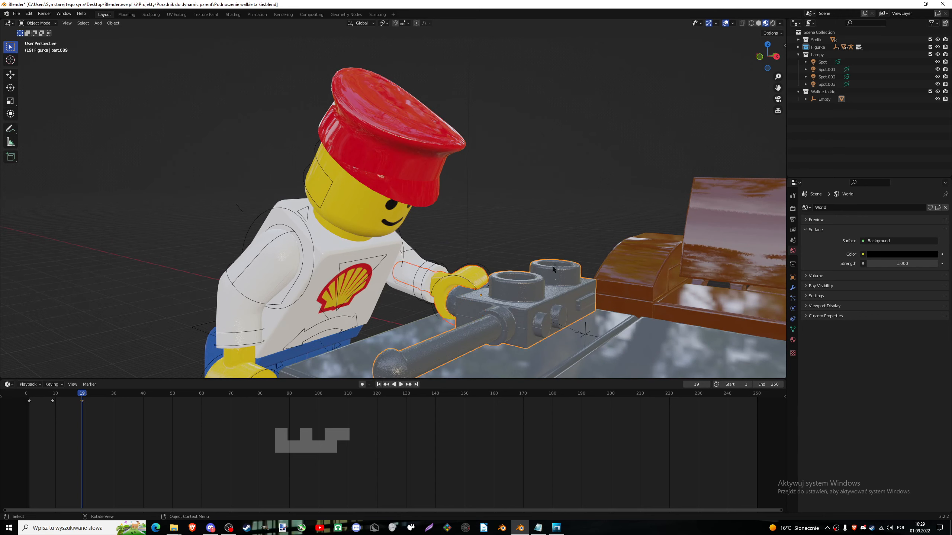
middle_click_drag(551, 264, 557, 261)
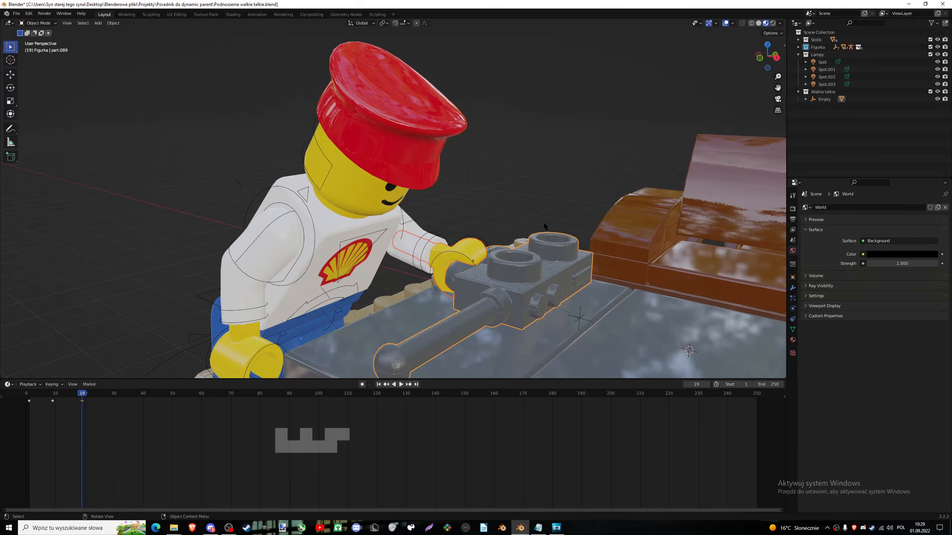
Create a dynamic parent linking the walkie-talkie to the left hand at frame 19.
key("n")
left_click(782, 99)
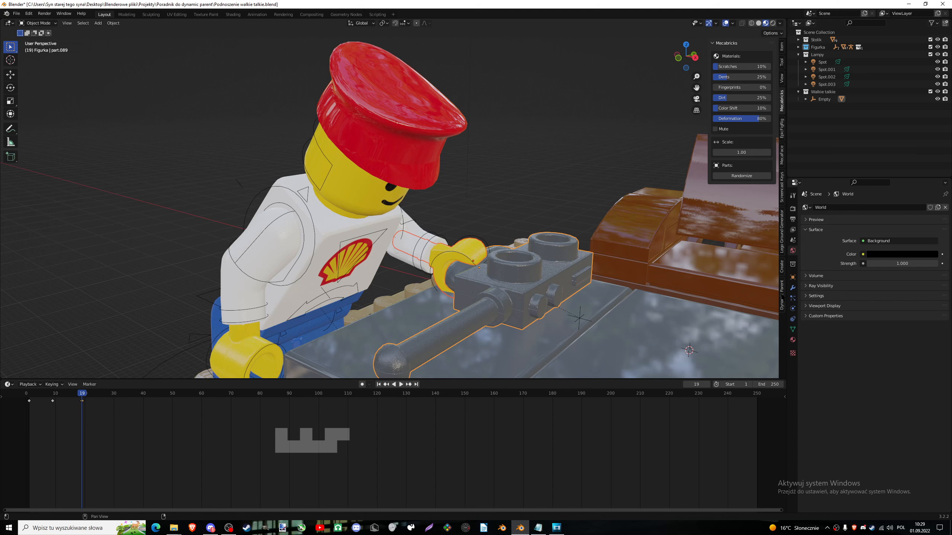
left_click(781, 297)
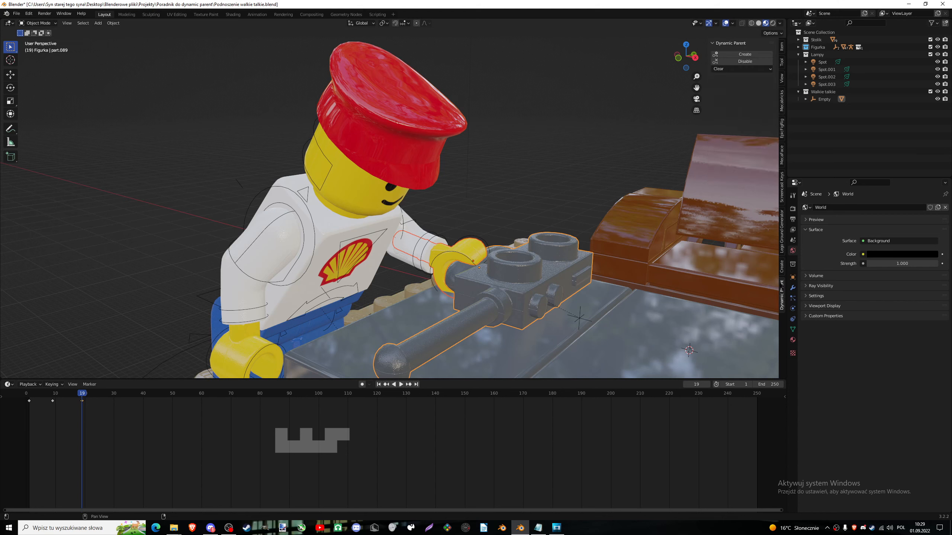
left_click(746, 55)
key("ctrl+shift+space")
key("Escape")
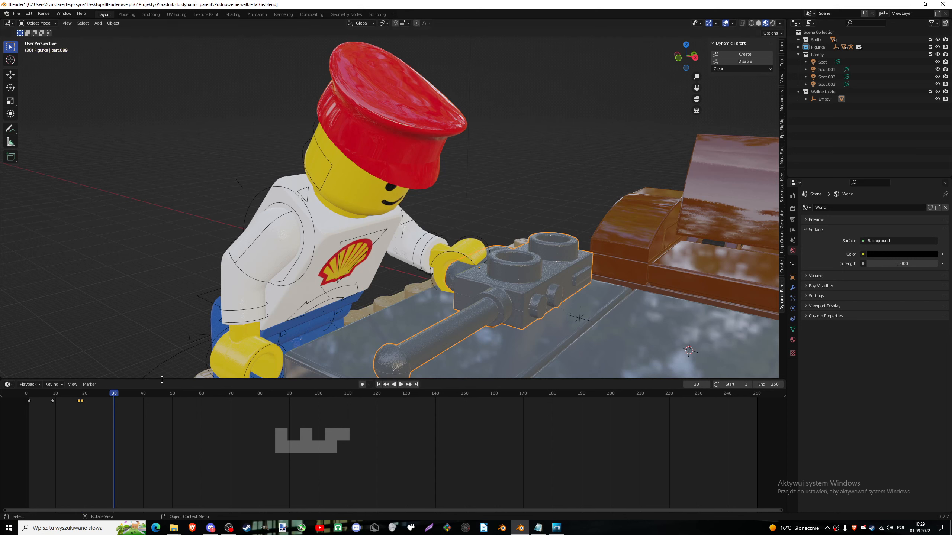
At frame 50, rotate the rig's torso upright in Pose Mode and raise the left arm so it lifts the walkie-talkie off the table.
left_click(338, 240)
left_click(342, 242)
key("ctrl+Tab")
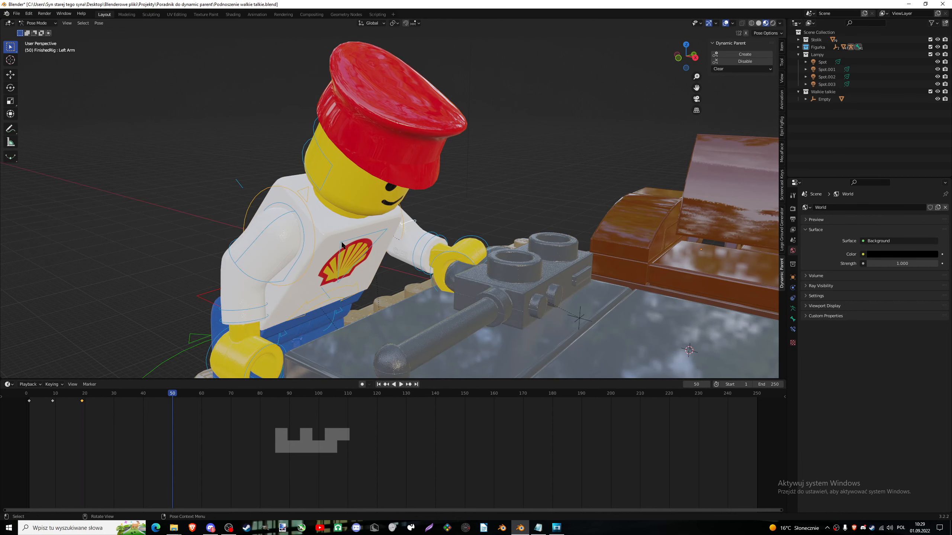
scroll(341, 244, "down", 2)
key("r")
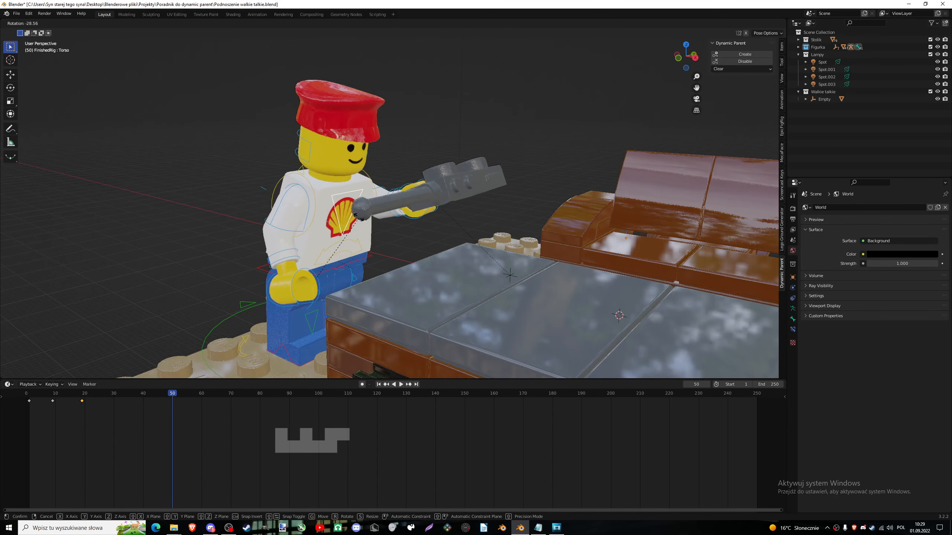
left_click(338, 207)
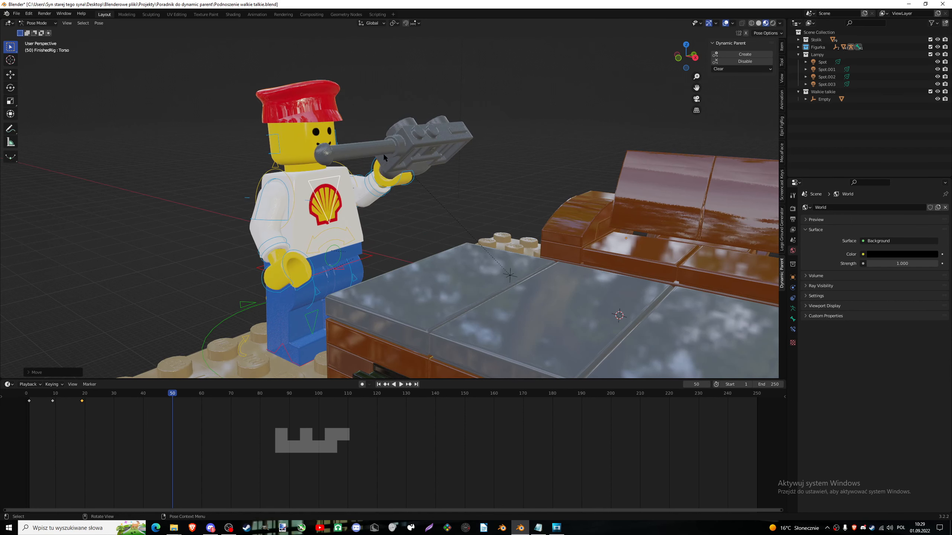
Keyframe the location, rotation and scale of all the rig's bones at frame 50.
scroll(378, 183, "down", 1)
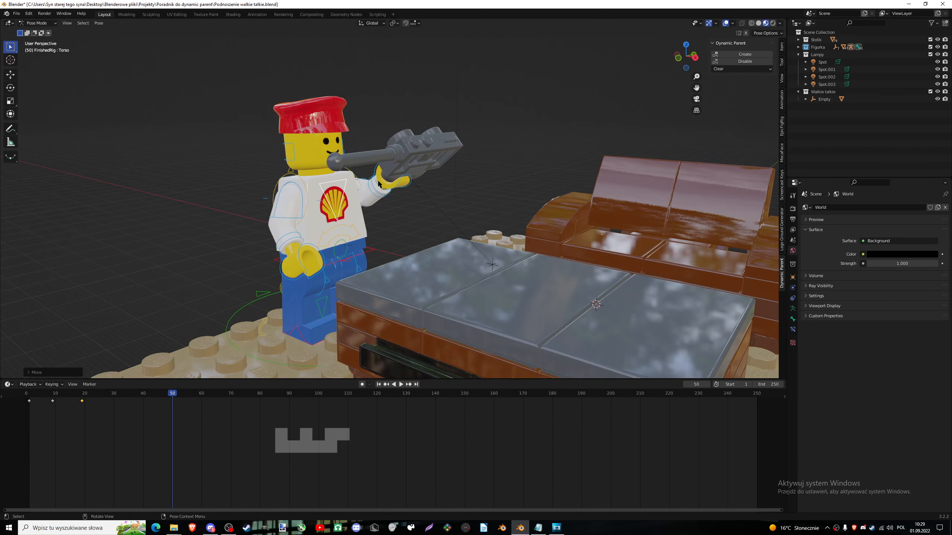
key("a")
key("i")
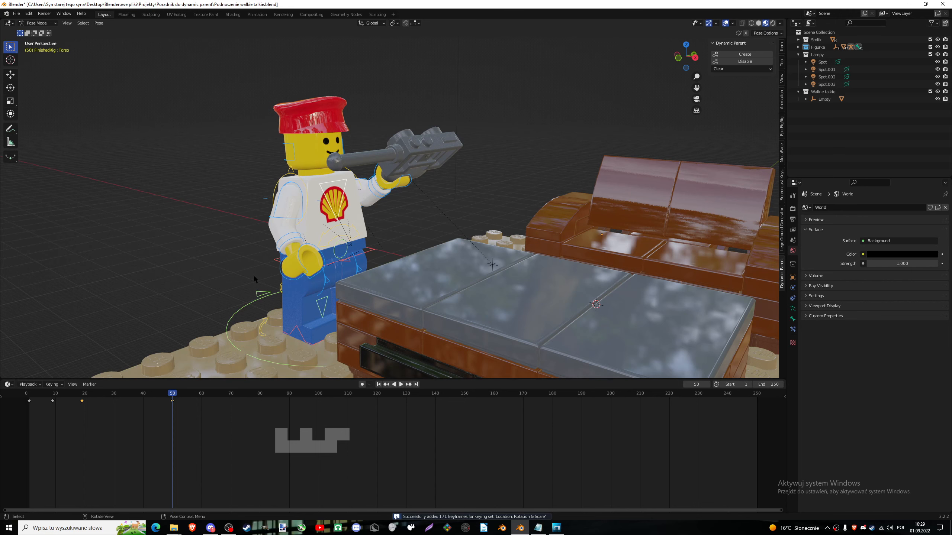
Return to Object Mode with nothing selected and play the animation from frame 1 to review the walkie-talkie pickup.
left_click(30, 394)
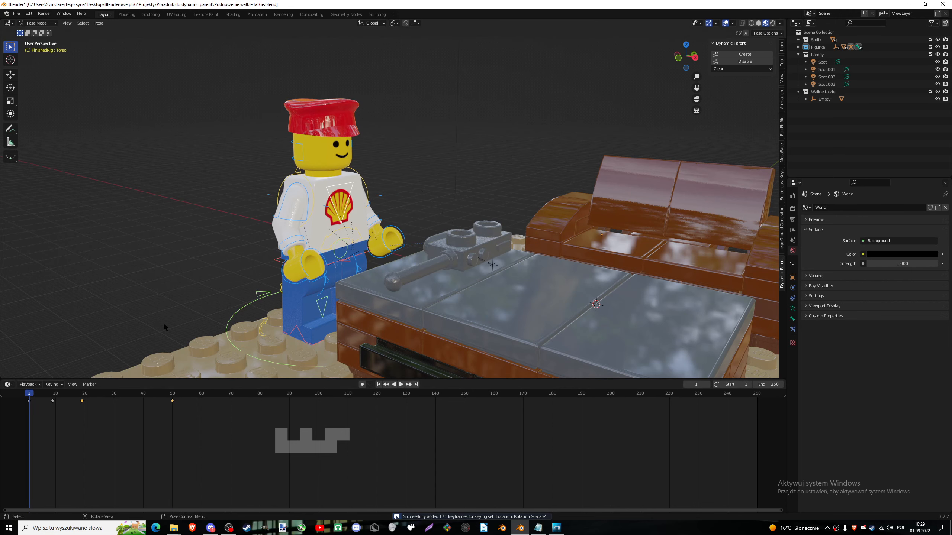
middle_click_drag(246, 250, 224, 253)
left_click(236, 256)
key("ctrl+Tab")
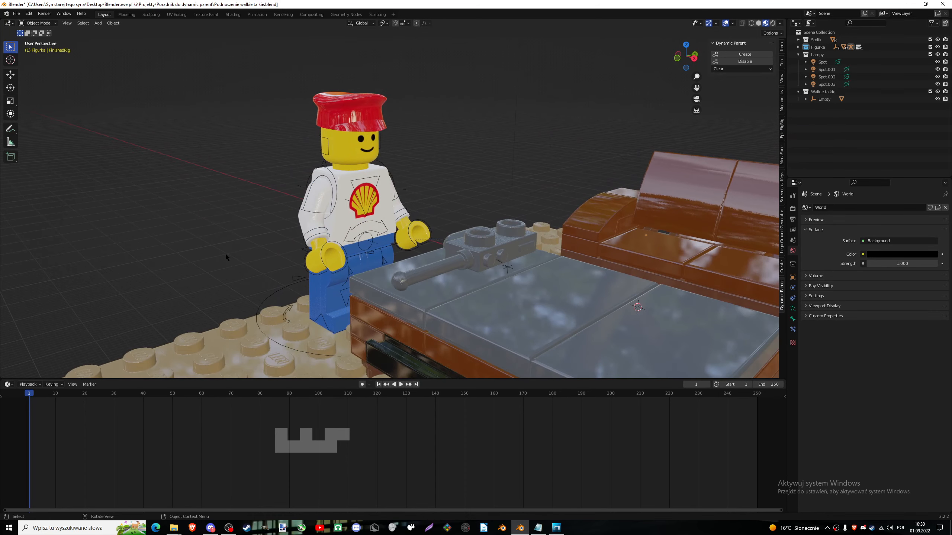
key("space")
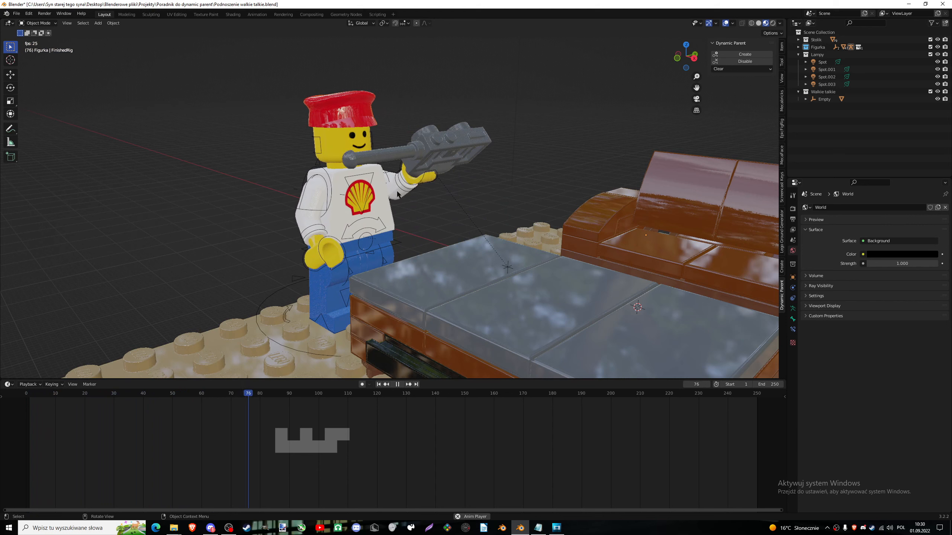
left_click(31, 396)
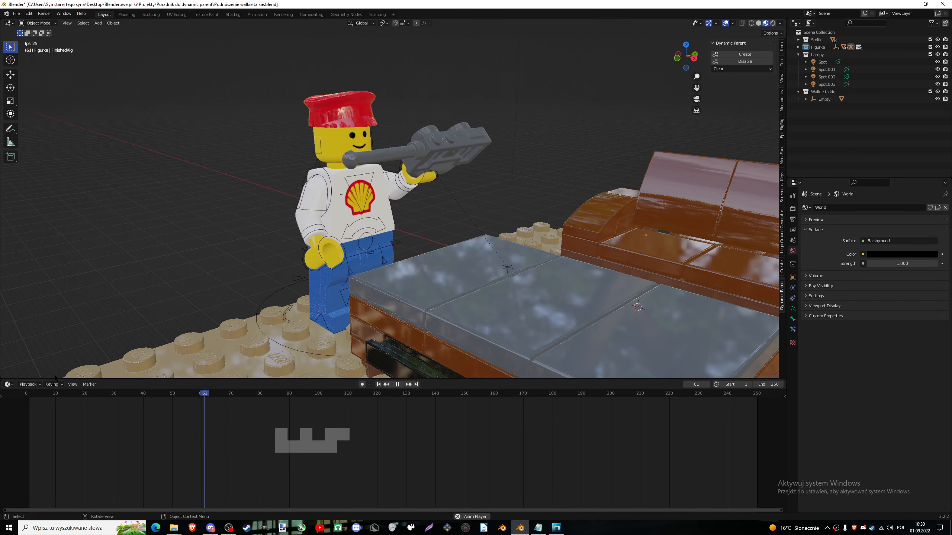
left_click(26, 395)
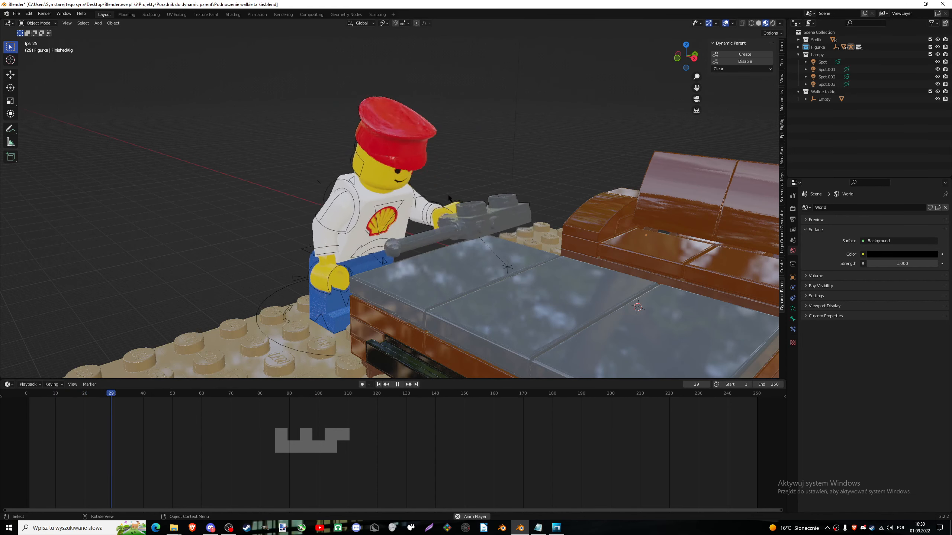
key("space")
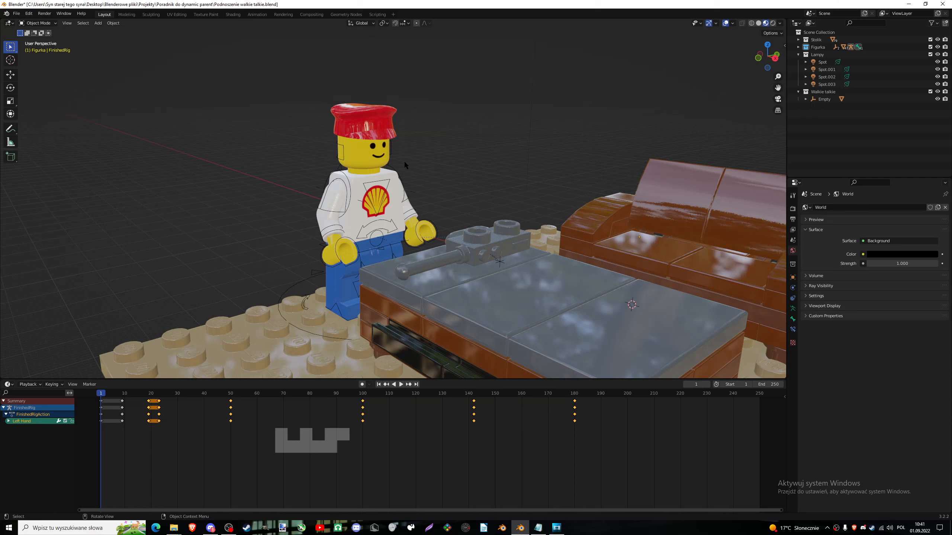
Play the extended animation, go to frame 180 and examine the hand putting the walkie-talkie back on the table.
key("space")
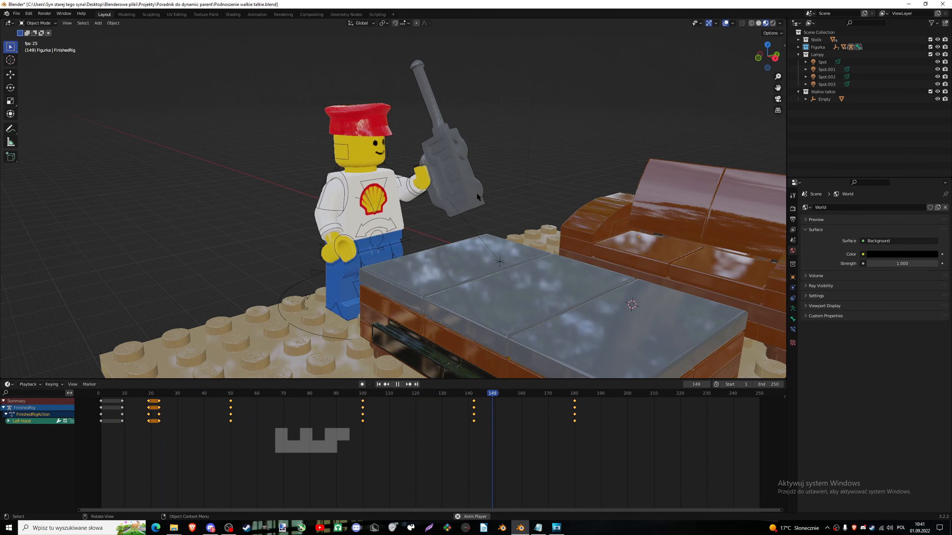
left_click(581, 396)
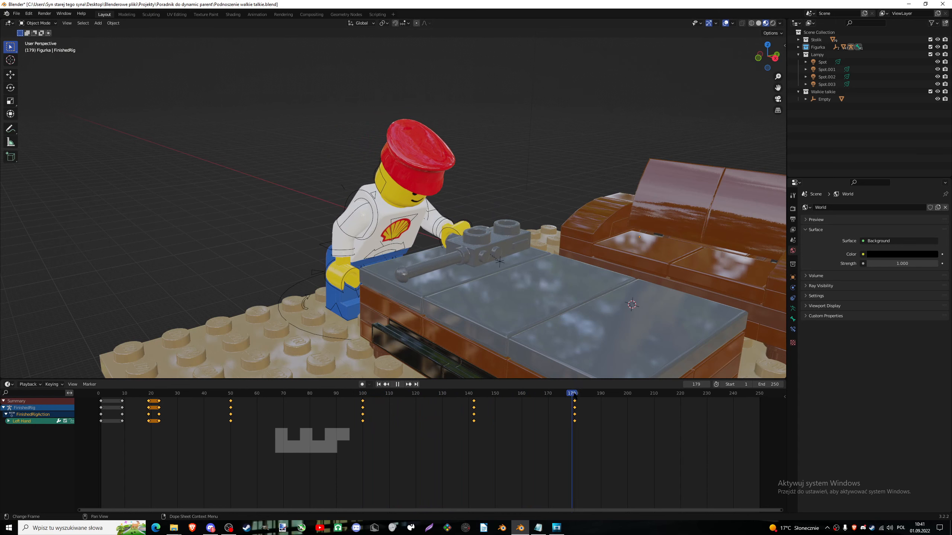
scroll(480, 273, "up", 5)
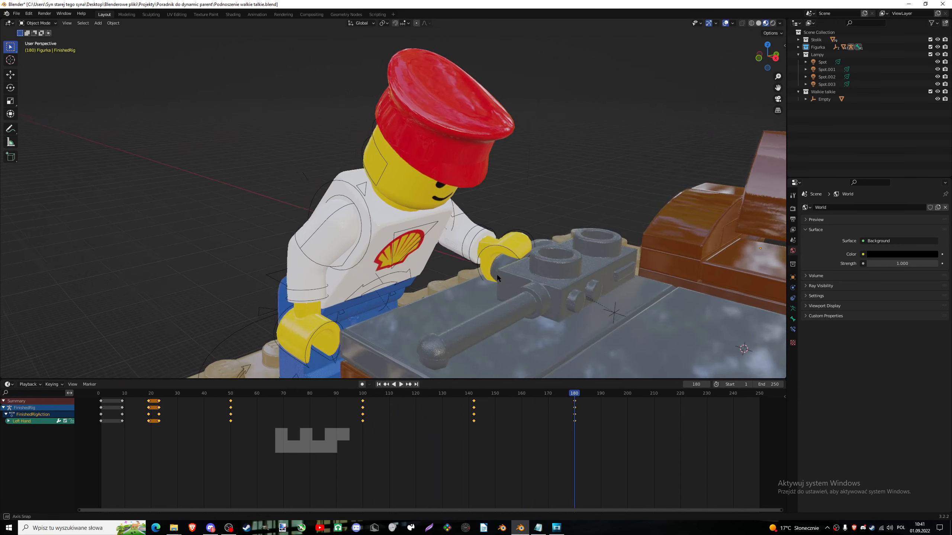
middle_click_drag(439, 247, 442, 245)
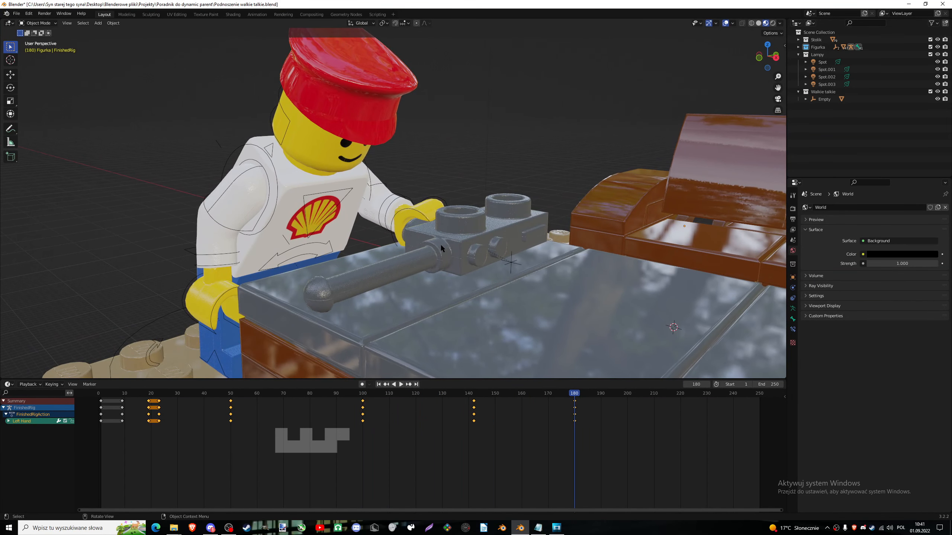
middle_click_drag(494, 234, 435, 207)
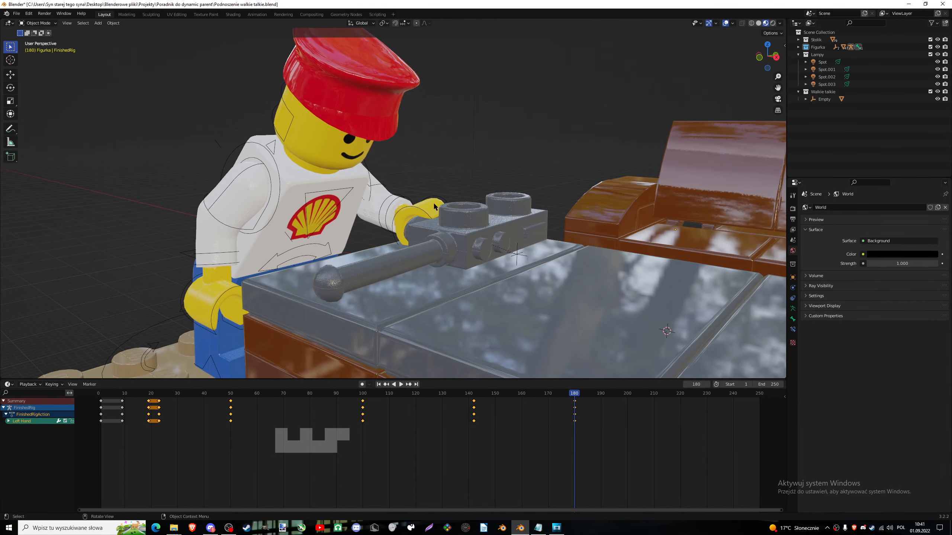
Select the walkie-talkie to check its keyframes in the timeline, and deselect it.
left_click(492, 214)
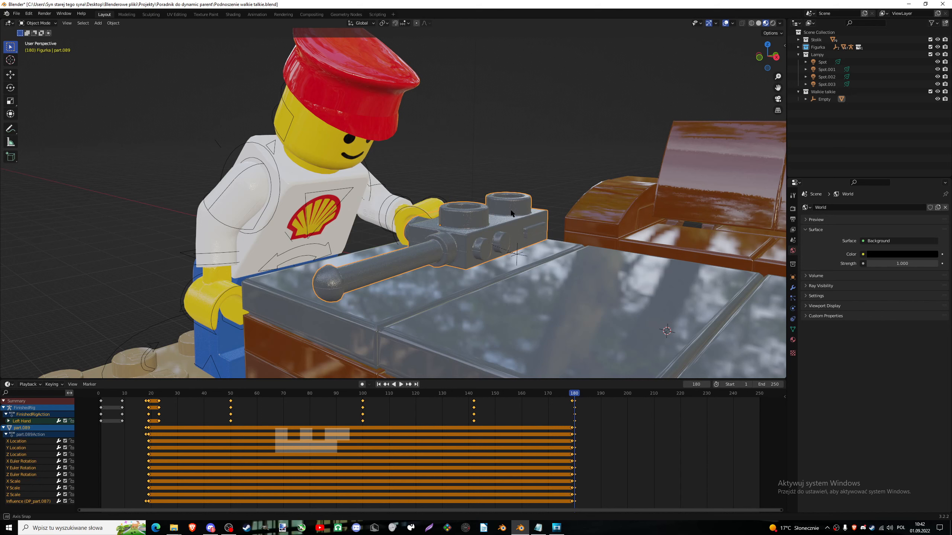
middle_click_drag(511, 212, 511, 213)
left_click(504, 181)
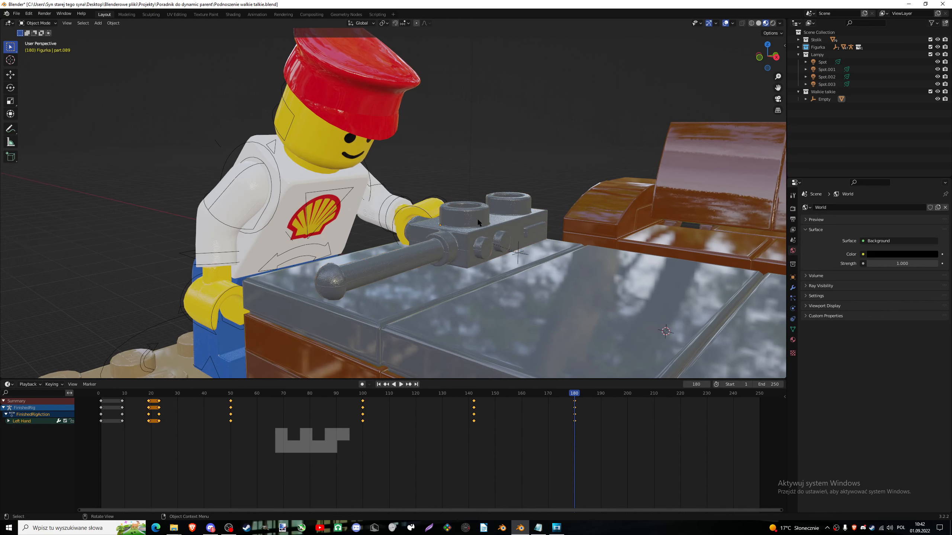
Select the left hand and add the walkie-talkie as the active object at frame 180, and try to disable the dynamic parent.
scroll(449, 205, "up", 3)
left_click(451, 206)
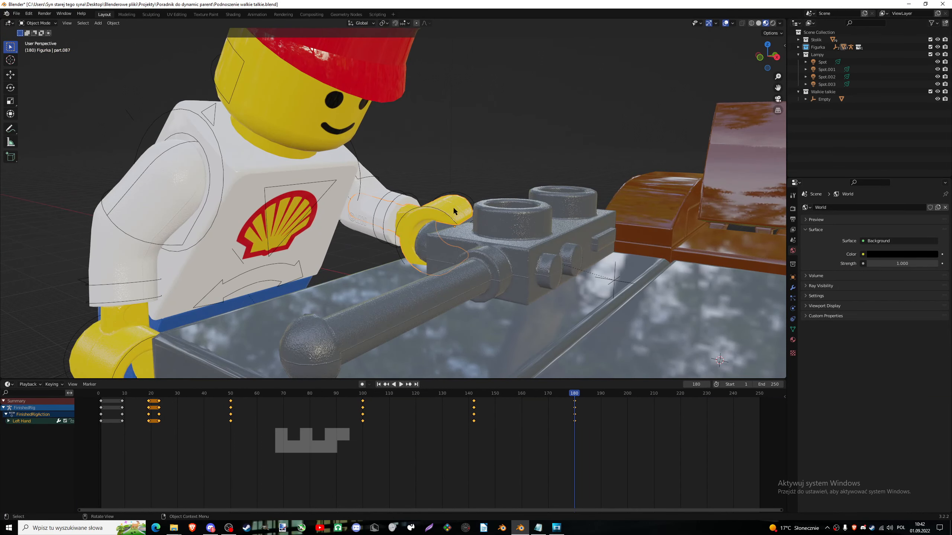
middle_click_drag(495, 216, 489, 214, "shift")
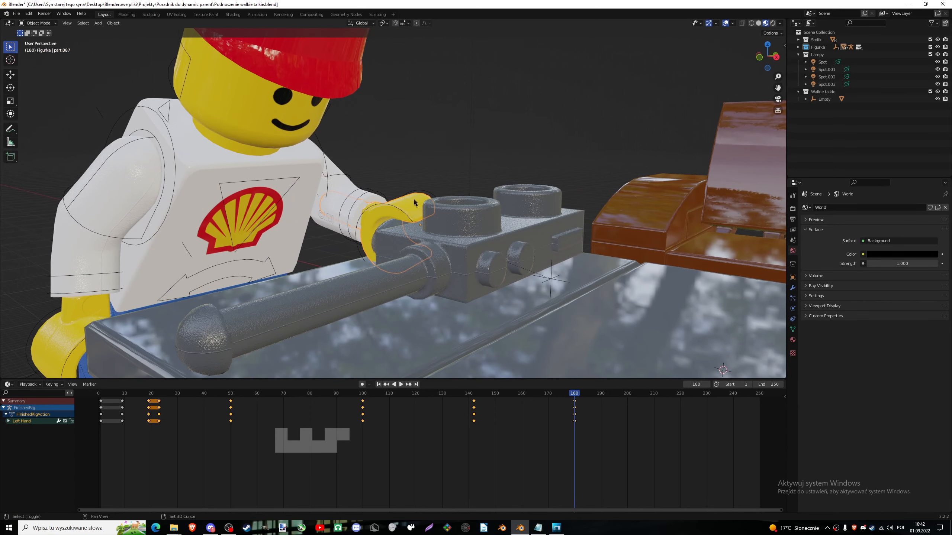
left_click(534, 194, "shift")
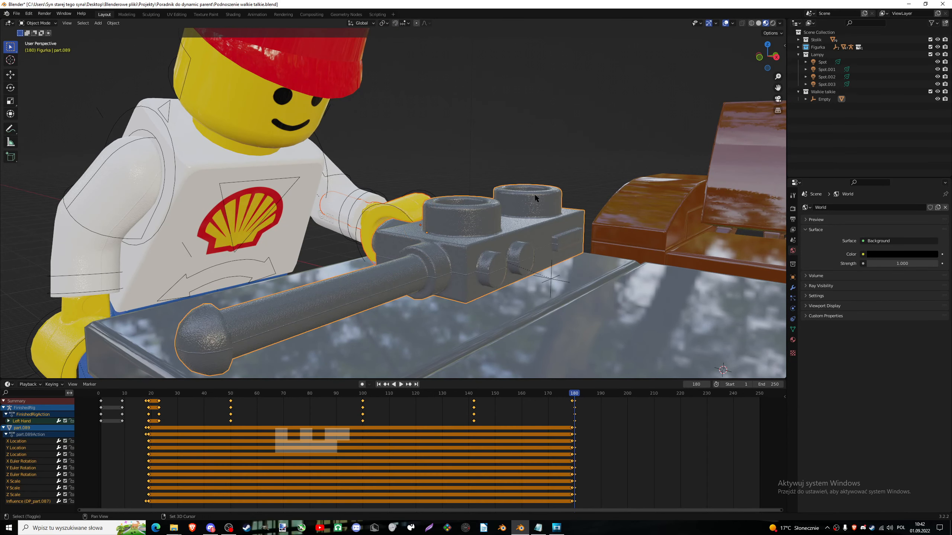
scroll(528, 201, "down", 3)
key("n")
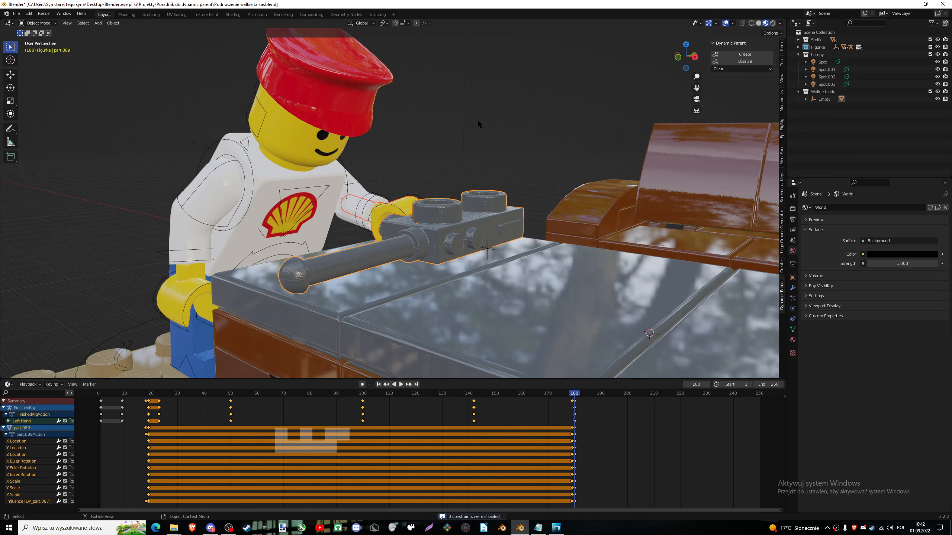
Return to Pose Mode, select the torso bone and try rotating it upright at frame 180 to test the walkie-talkie's release.
left_click(429, 147)
left_click(324, 183)
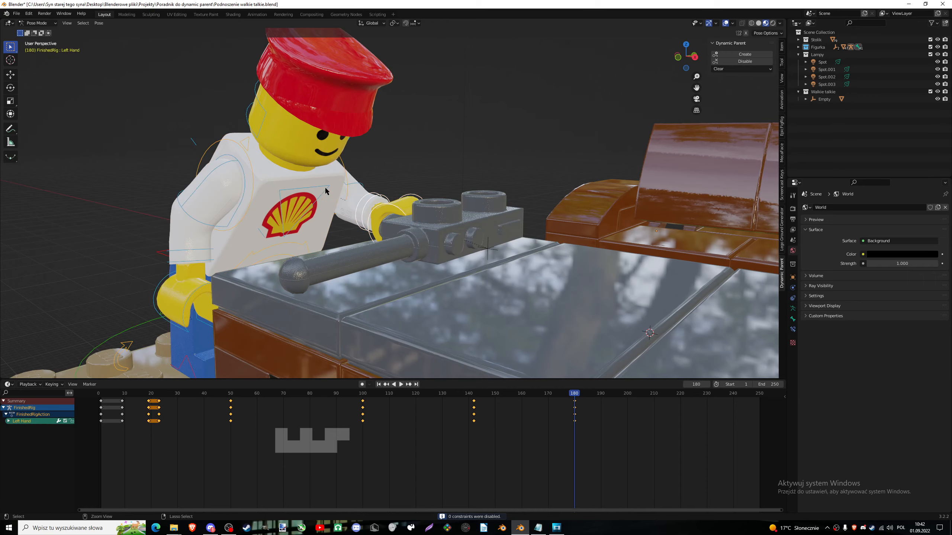
key("r")
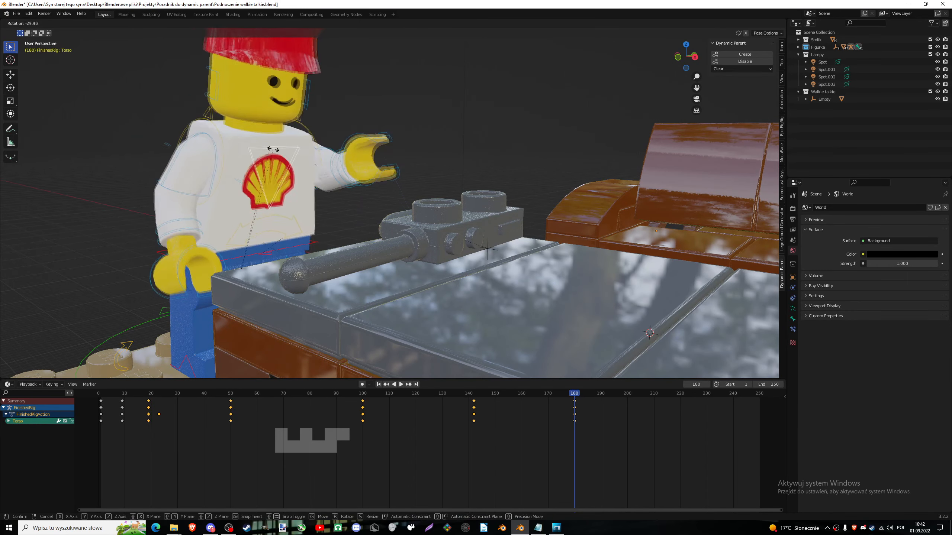
left_click(267, 158)
Select all bones of the rig and insert Location, Rotation & Scale keyframes at frame 180.
scroll(267, 157, "down", 3)
key("a")
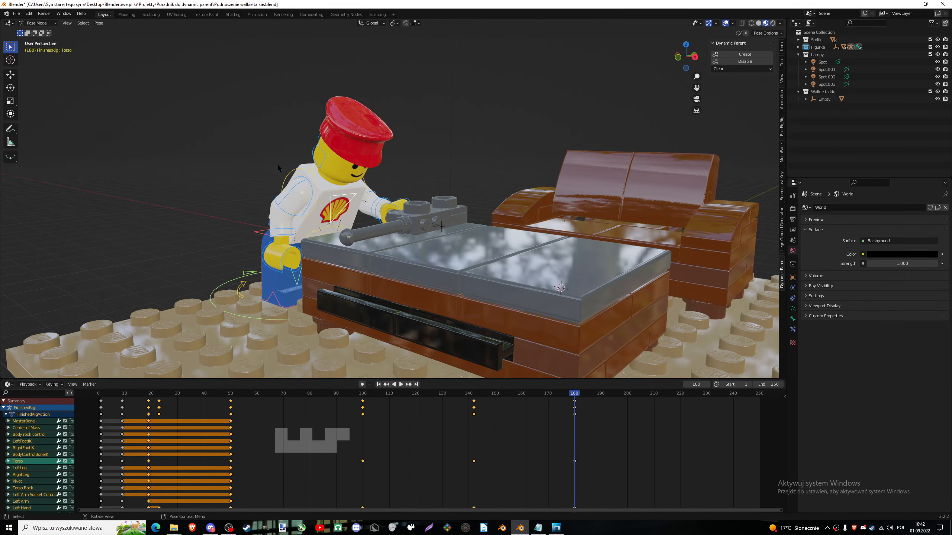
middle_click_drag(356, 240, 449, 265, "shift")
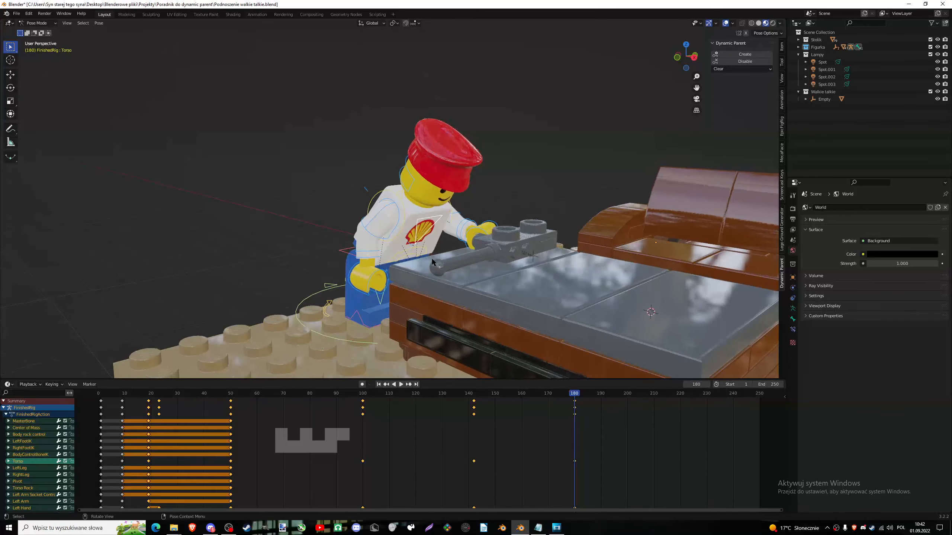
key("i")
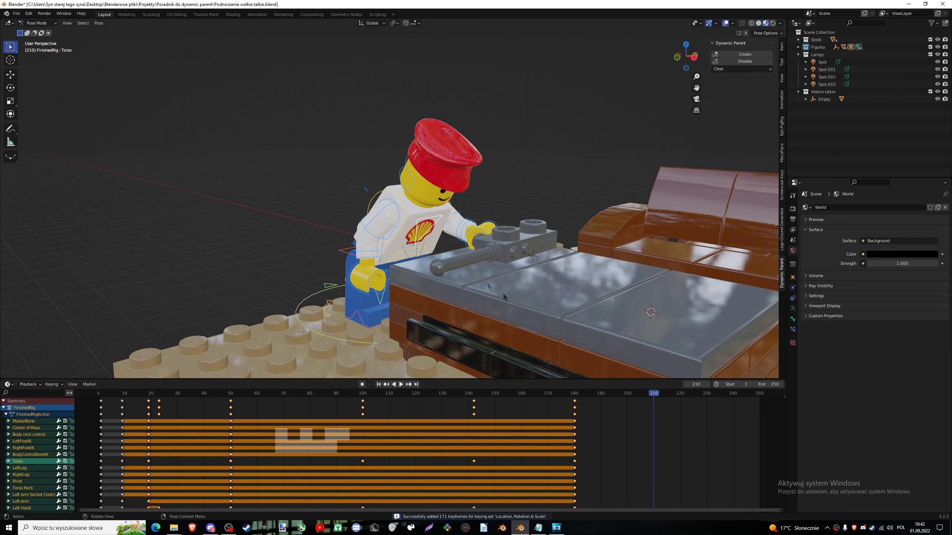
At frame 210, straighten the minifigure's torso upright and lower the left arm to its side.
left_click(433, 220)
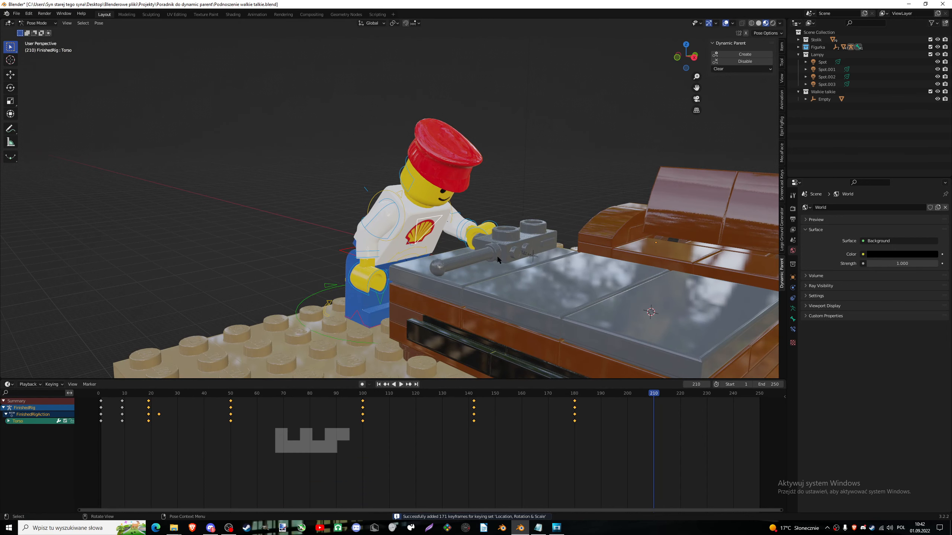
key("g")
left_click(436, 217)
middle_click_drag(436, 217, 389, 223)
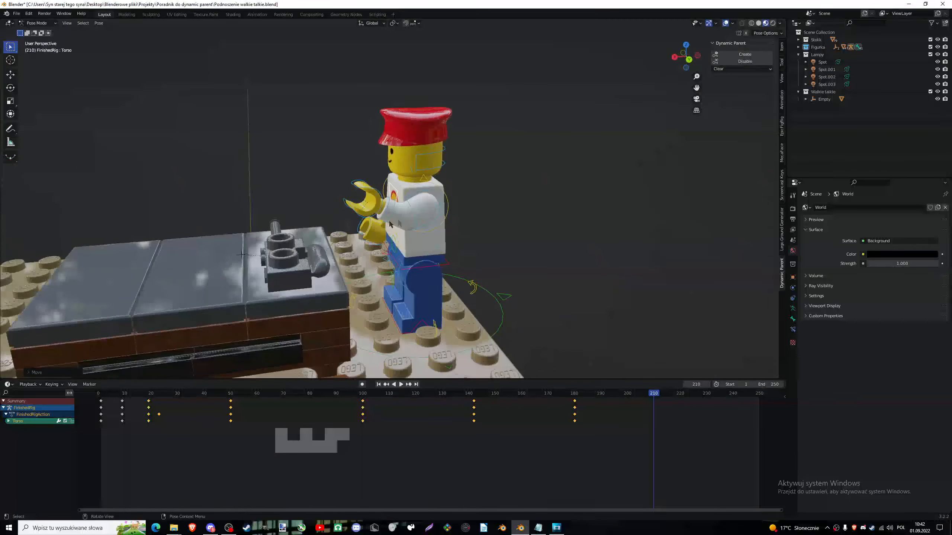
left_click(389, 223)
key("g")
left_click(412, 266)
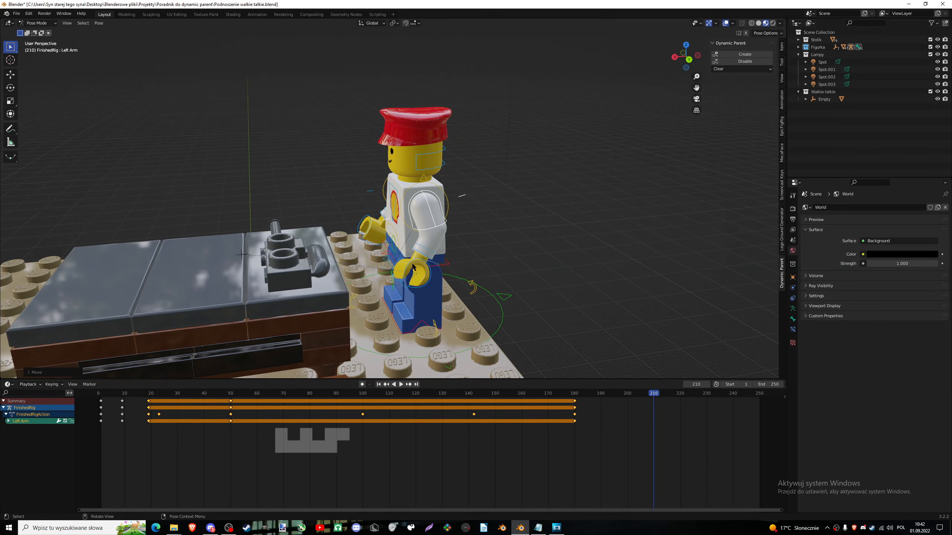
Rotate the left hand into a resting pose and insert Location, Rotation & Scale keyframes for all bones at frame 210.
left_click(412, 266)
middle_click_drag(413, 266, 548, 253)
key("r")
left_click(324, 244)
key("r")
left_click(395, 234)
key("a")
key("i")
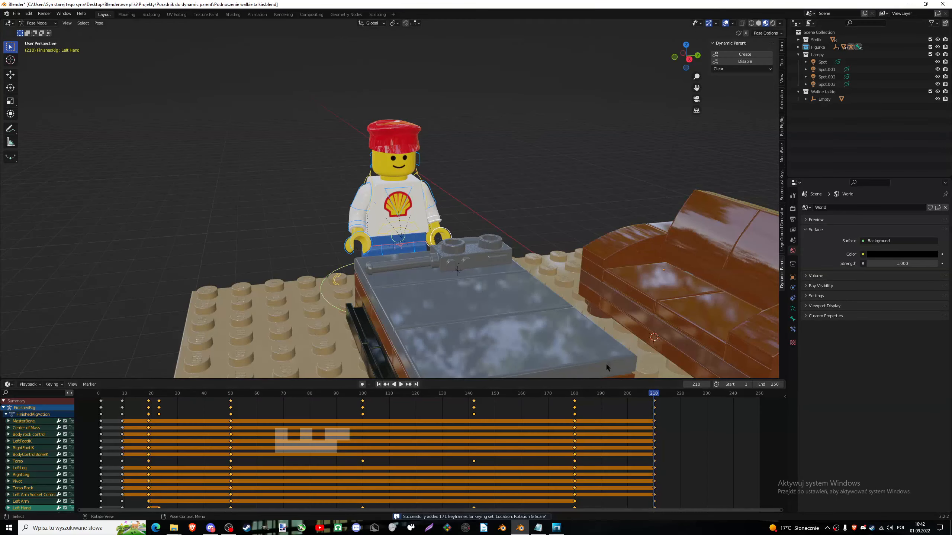
Go back to frame 1, switch to Object Mode with nothing selected and play the animation to review the pickup and put-down.
middle_click_drag(519, 311, 542, 317)
mouse_move(573, 394)
left_mouse_down()
mouse_move(516, 395)
mouse_move(587, 394)
left_mouse_up()
key("shift+Left")
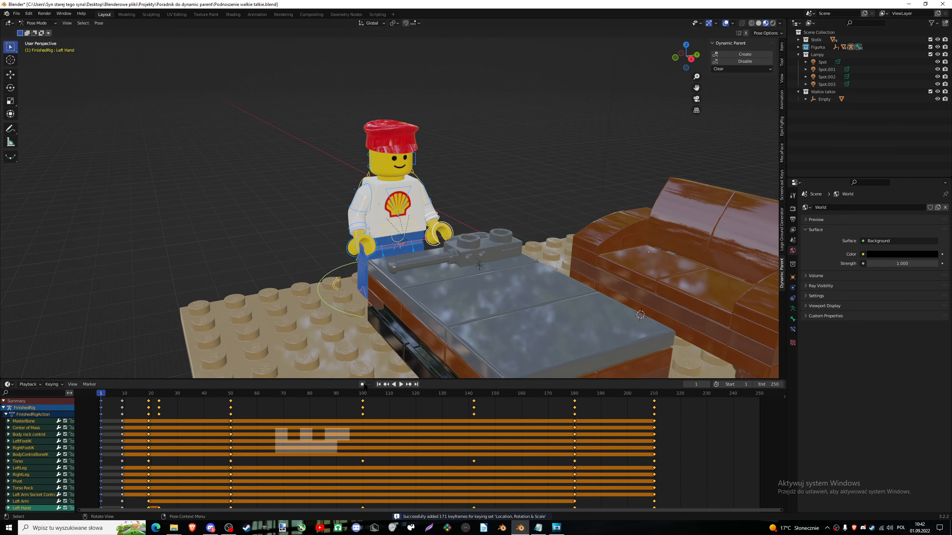
middle_click_drag(405, 312, 416, 309)
key("ctrl+Tab")
left_click(504, 186)
middle_click_drag(504, 191, 508, 199)
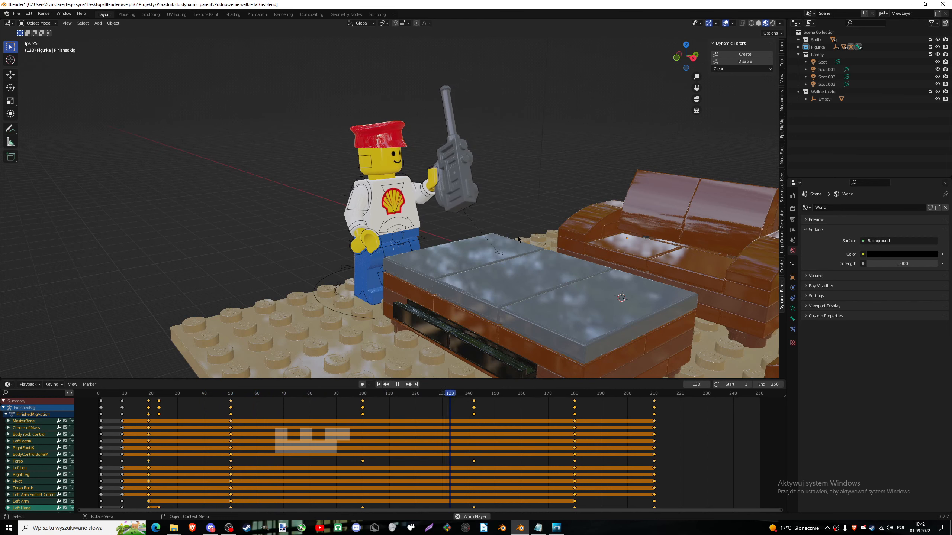
middle_click_drag(519, 238, 524, 237)
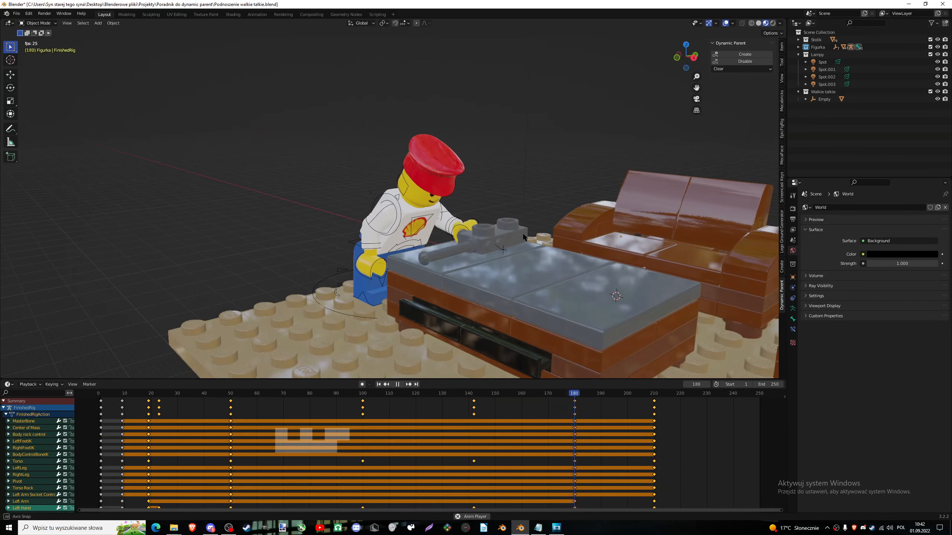